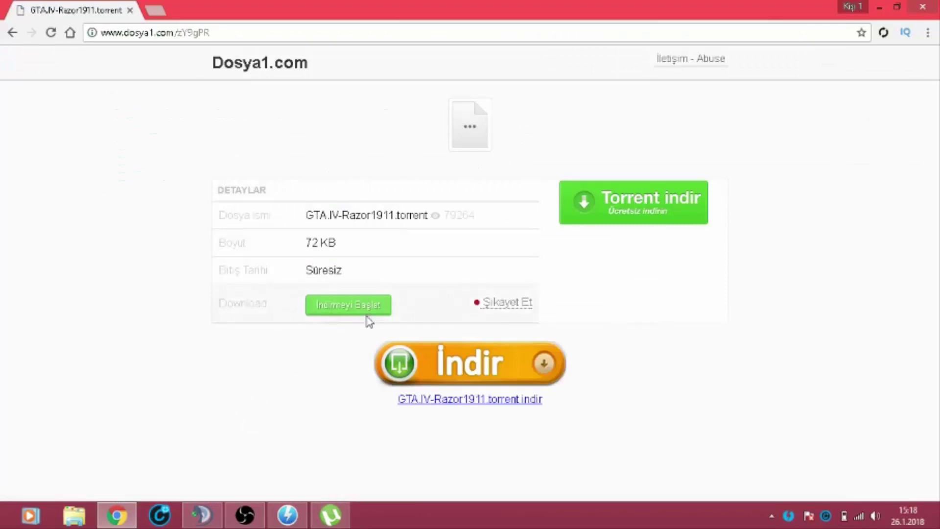
# Download GTA.IV-Razor1911.torrent and accept loading its trackers into the existing torrent in µTorrent.
pyautogui.click(365, 310)
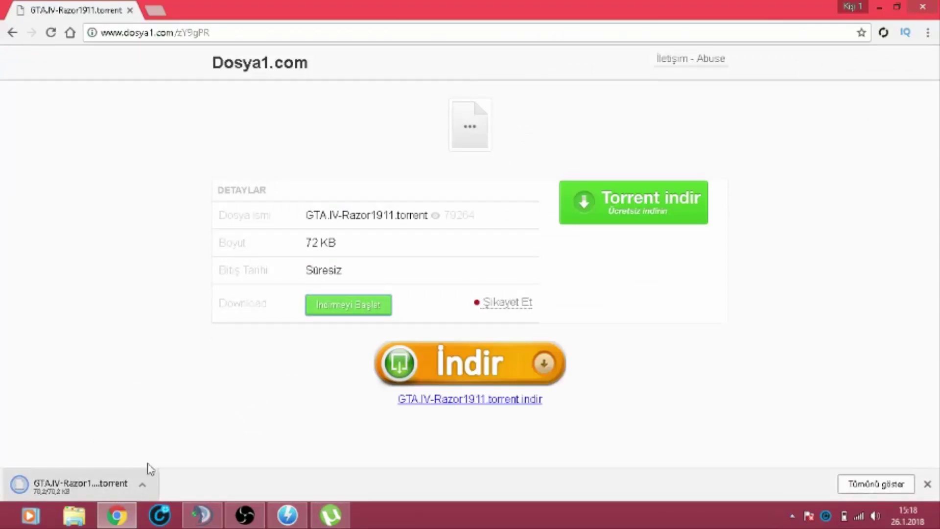
pyautogui.click(331, 514)
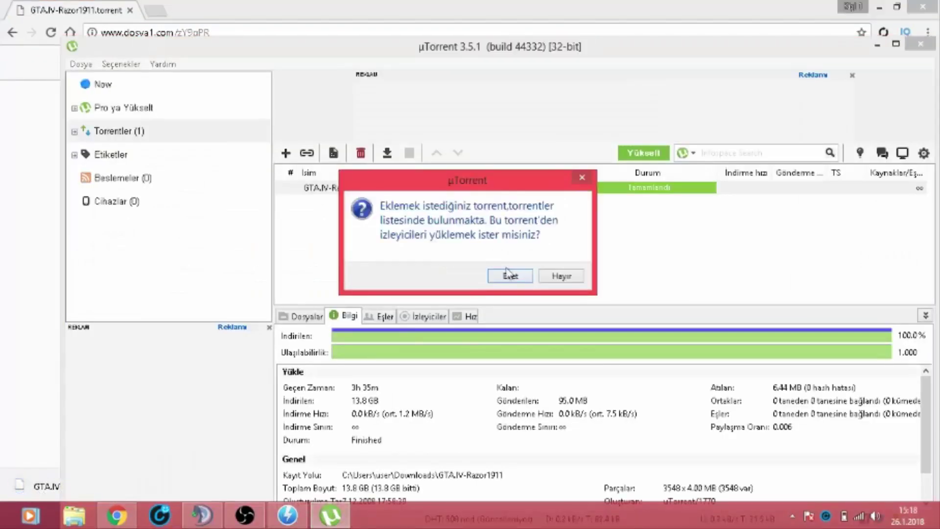
pyautogui.click(511, 280)
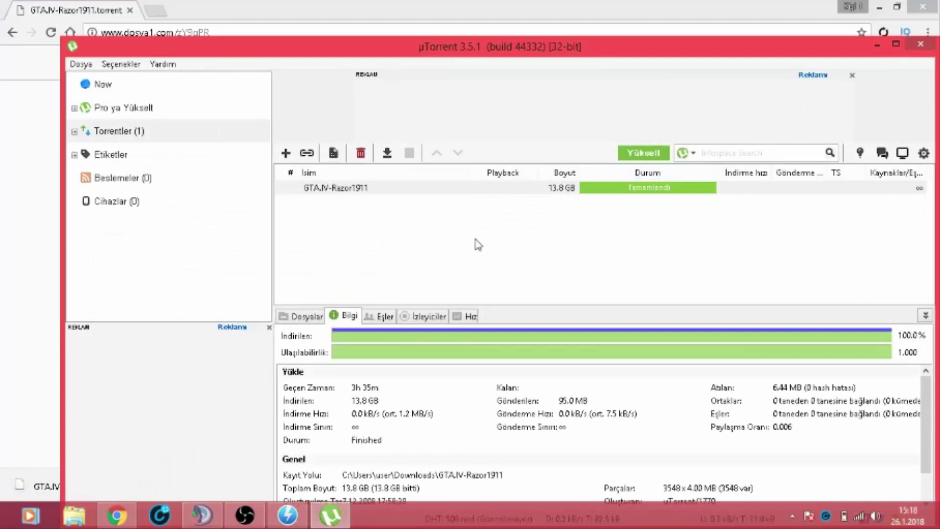
# Open the download folder of the GTA.IV-Razor1911 torrent and view the image files in it.
pyautogui.click(478, 245)
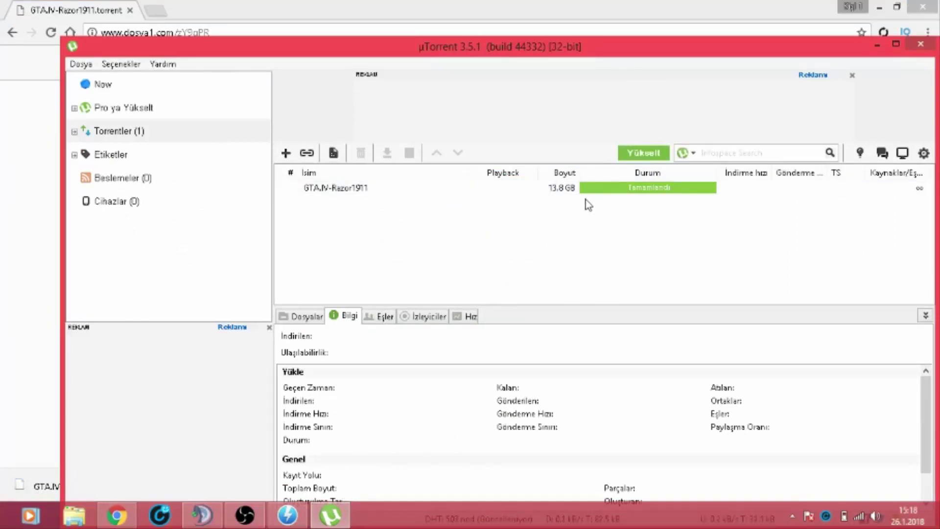
pyautogui.doubleClick(557, 191)
pyautogui.click(463, 315)
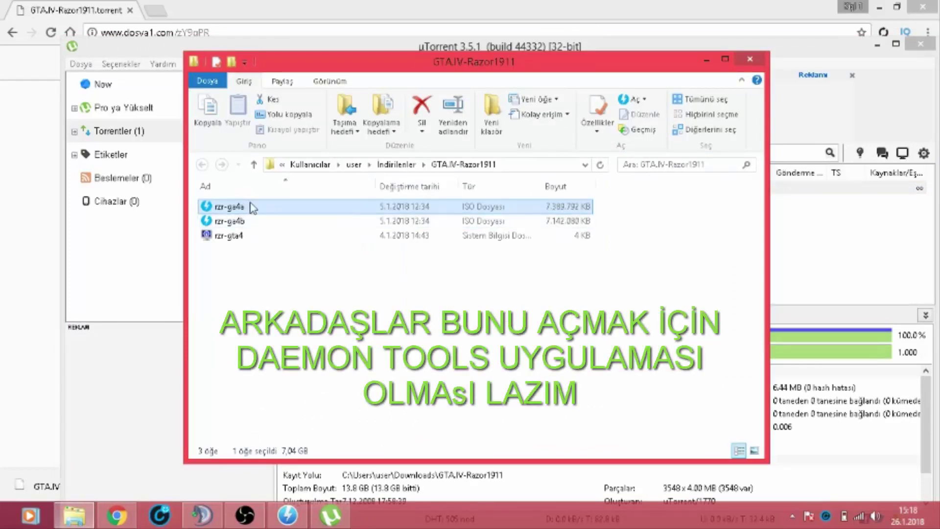
# Close the download folder, µTorrent and the browser, and switch to DAEMON Tools Lite.
pyautogui.click(747, 61)
pyautogui.click(931, 47)
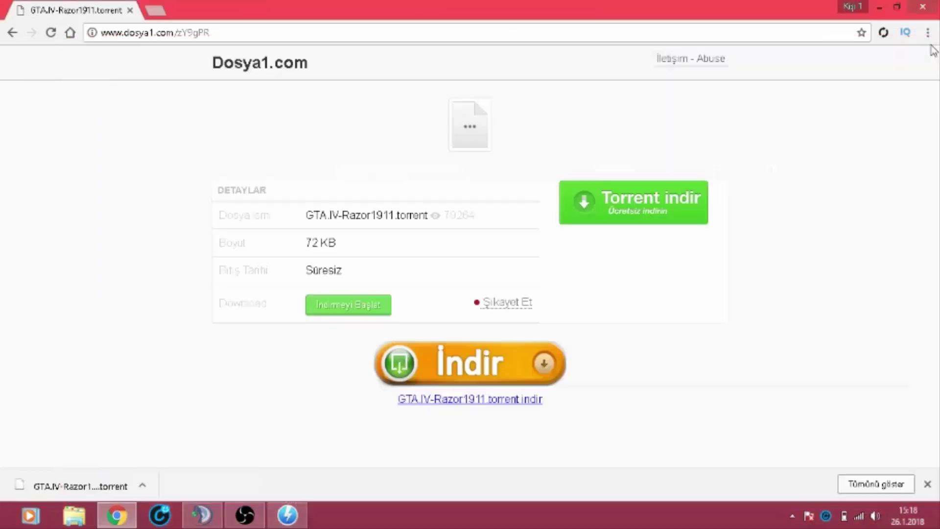
pyautogui.click(921, 7)
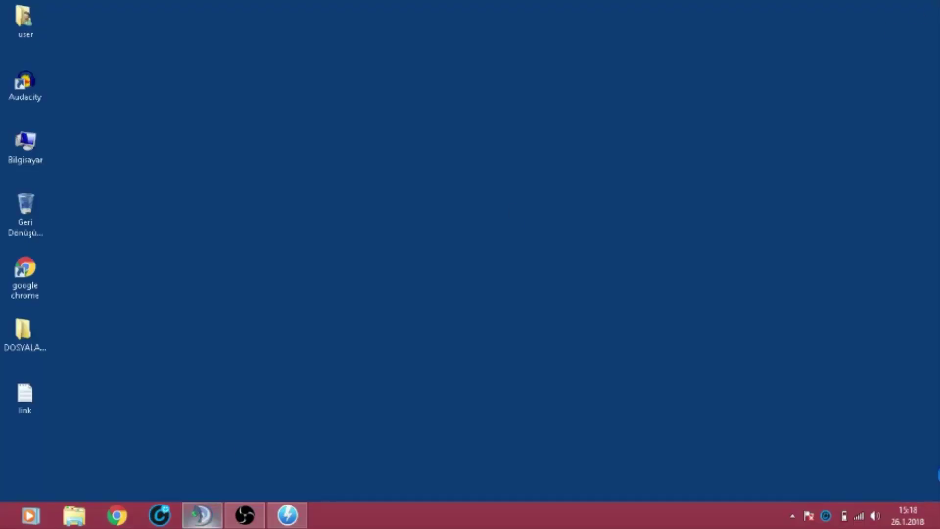
pyautogui.click(288, 516)
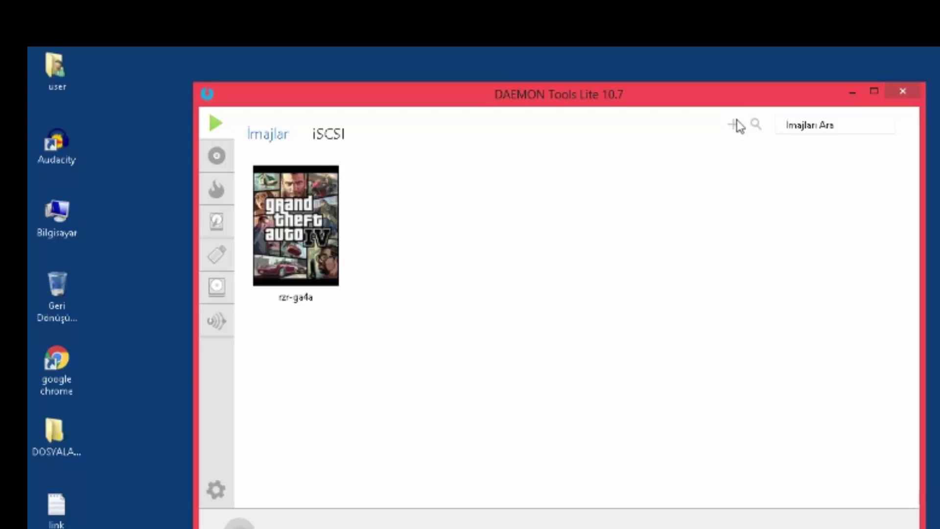
# Try to add the rzr-ga4a image from the GTA.IV-Razor1911 folder in İndirilenler to the image catalog.
pyautogui.click(524, 249)
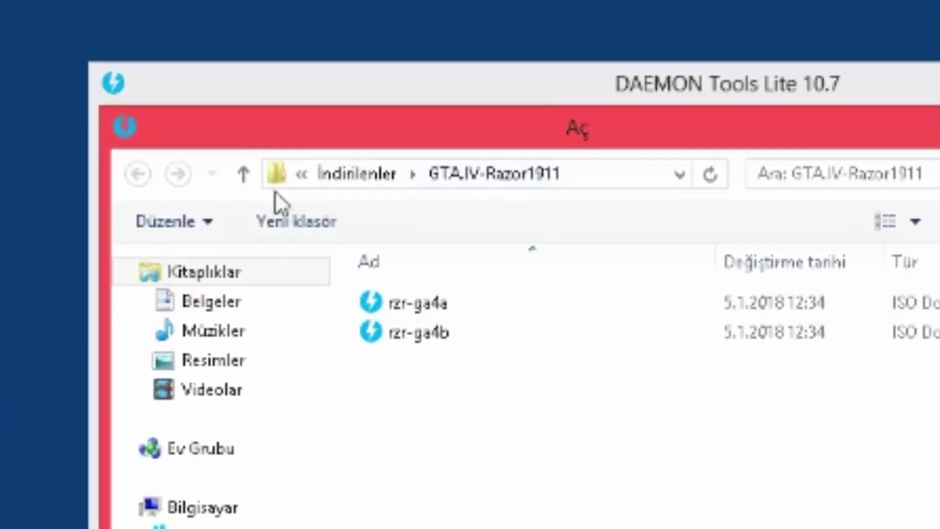
pyautogui.click(302, 175)
pyautogui.click(301, 174)
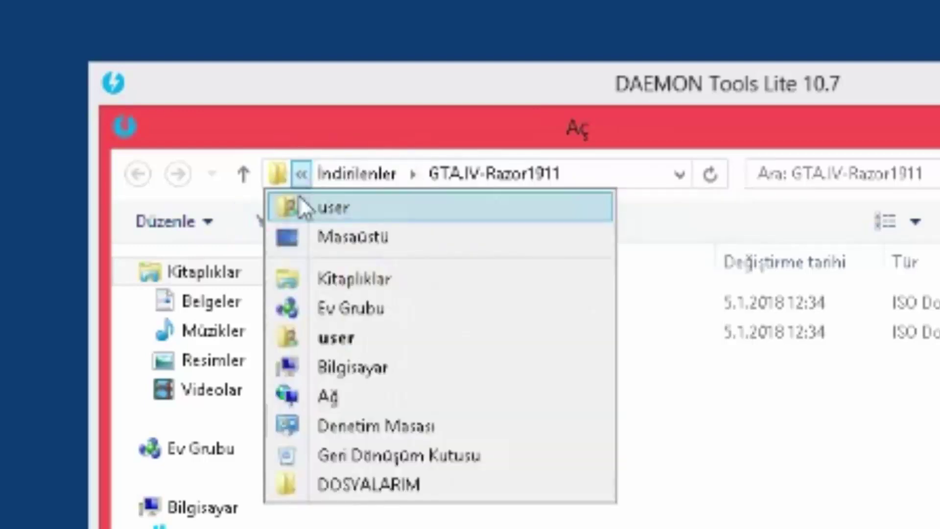
pyautogui.click(300, 205)
pyautogui.doubleClick(700, 452)
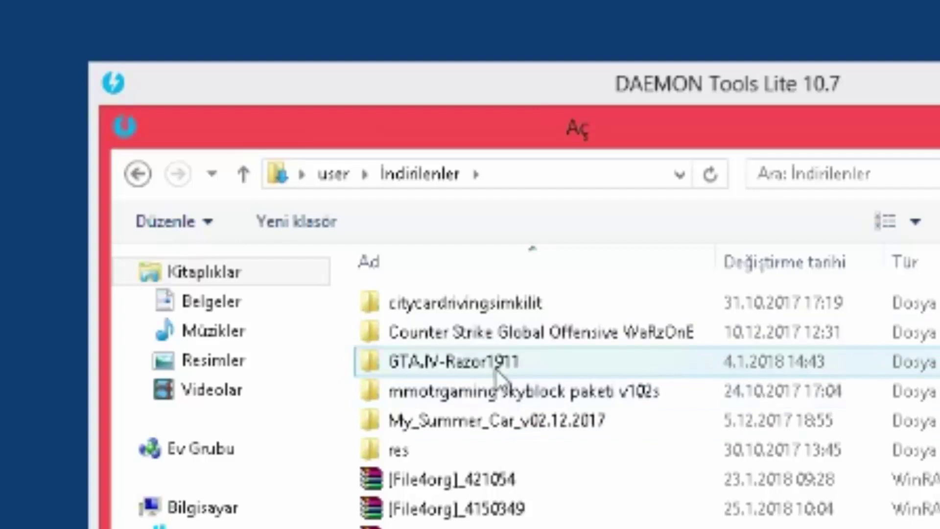
pyautogui.doubleClick(495, 371)
pyautogui.click(412, 312)
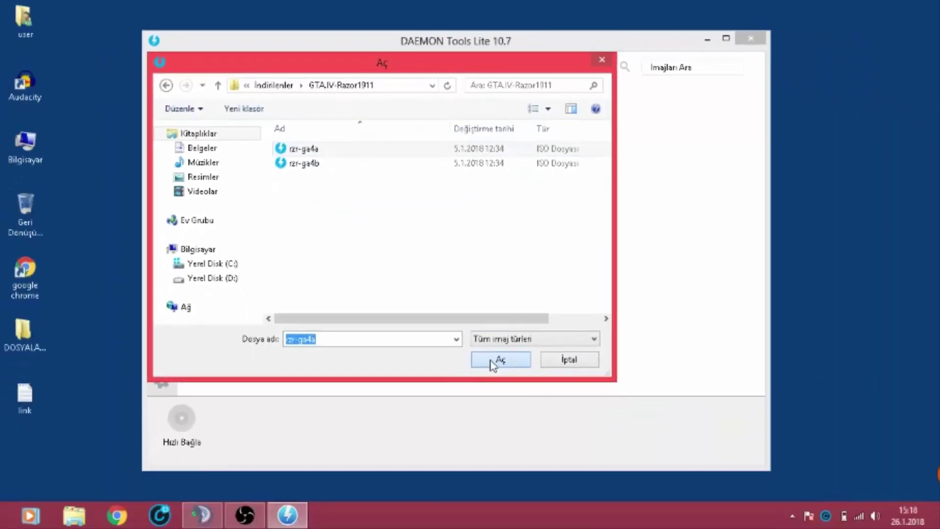
pyautogui.click(491, 361)
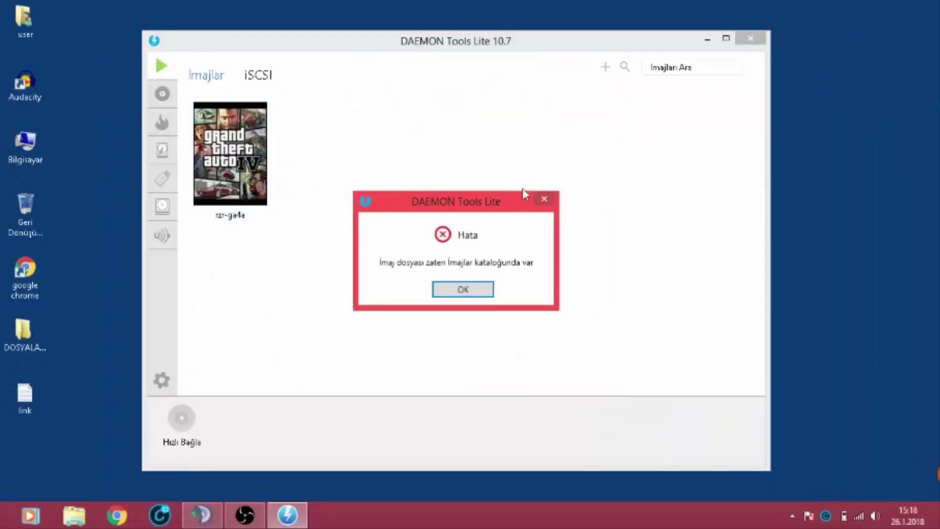
pyautogui.click(478, 288)
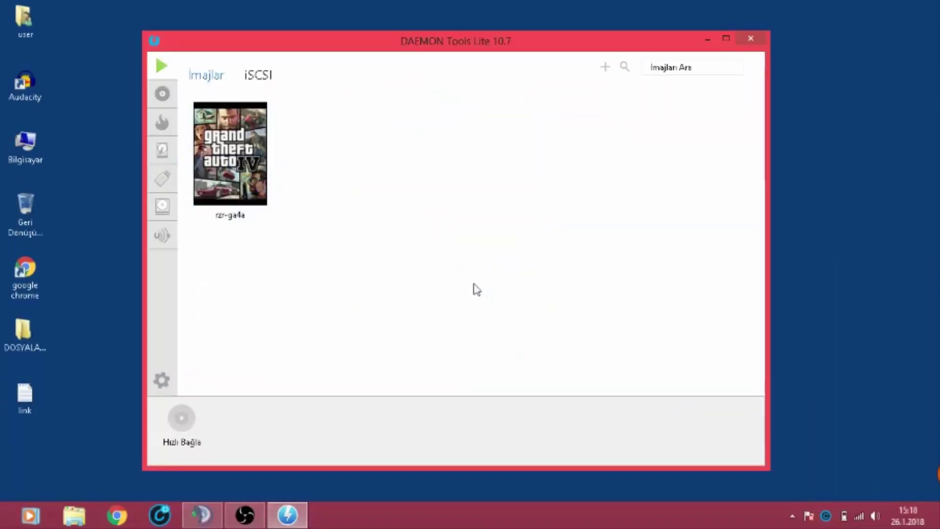
# Mount the rzr-ga4a image on a virtual drive and close the Bilgisayar window.
pyautogui.click(235, 157)
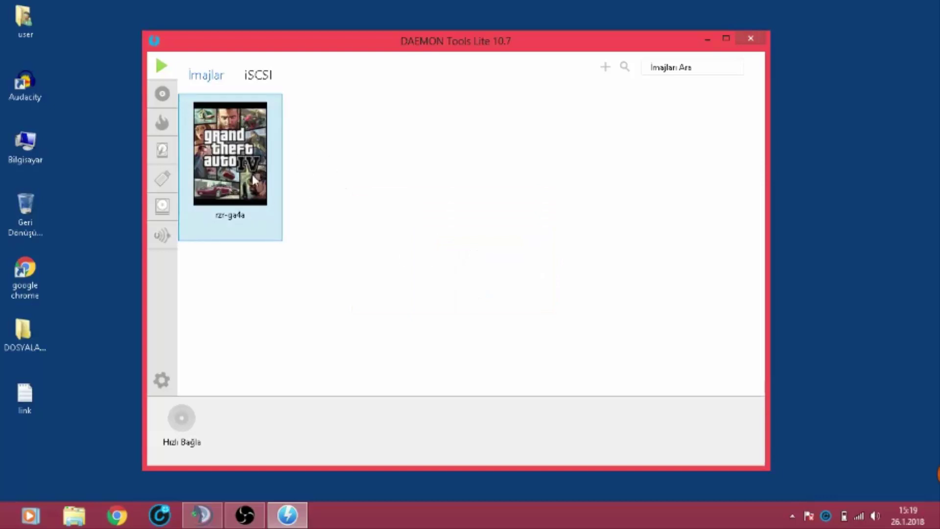
pyautogui.doubleClick(254, 181)
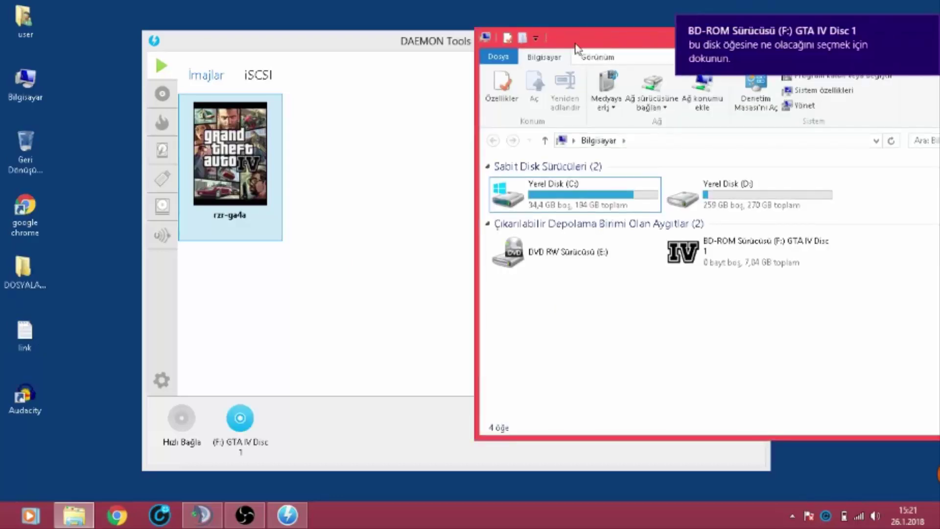
pyautogui.moveTo(563, 32); pyautogui.dragTo(293, 38)
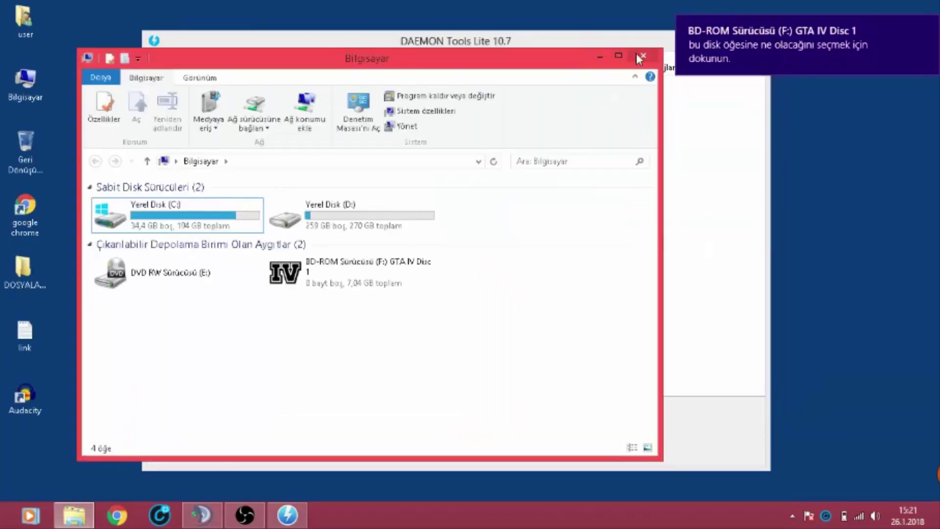
pyautogui.click(639, 59)
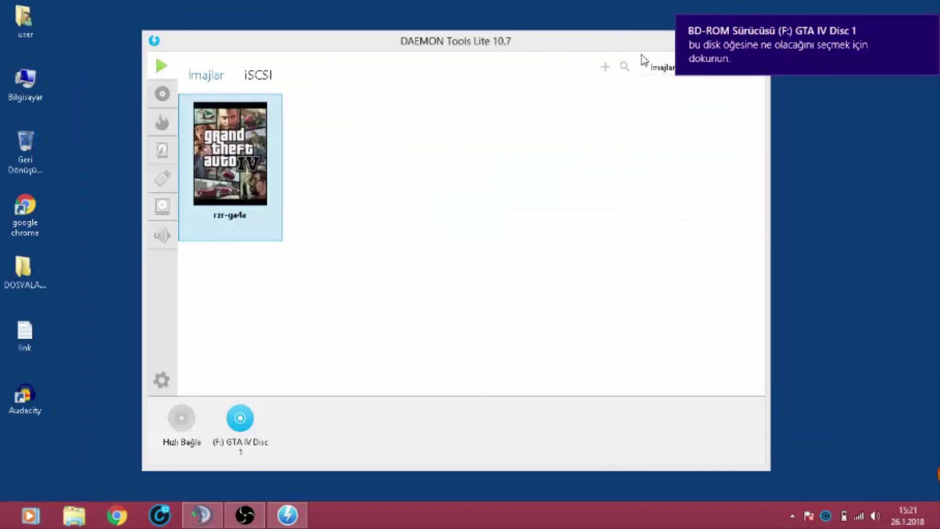
# Run Autorun.exe for the mounted GTA IV Disc 1 from the disc notification and close its launcher.
pyautogui.click(779, 37)
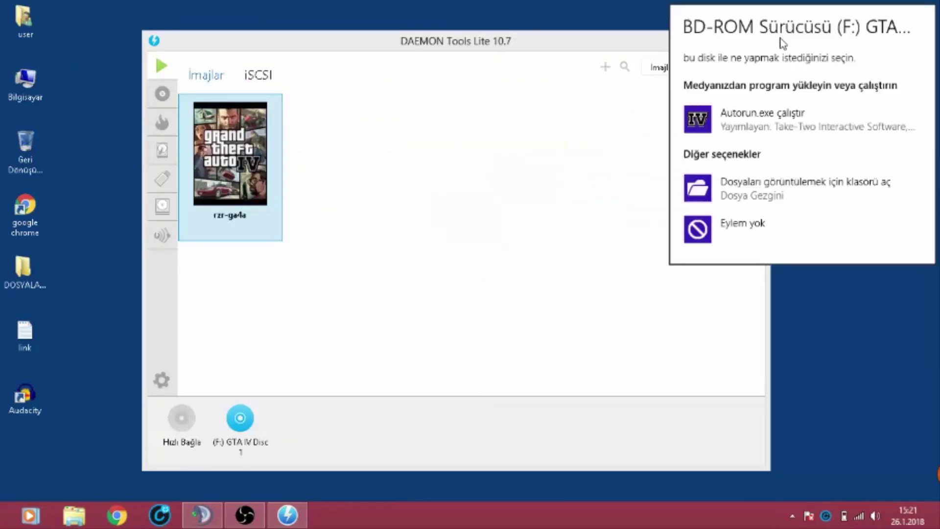
pyautogui.click(757, 124)
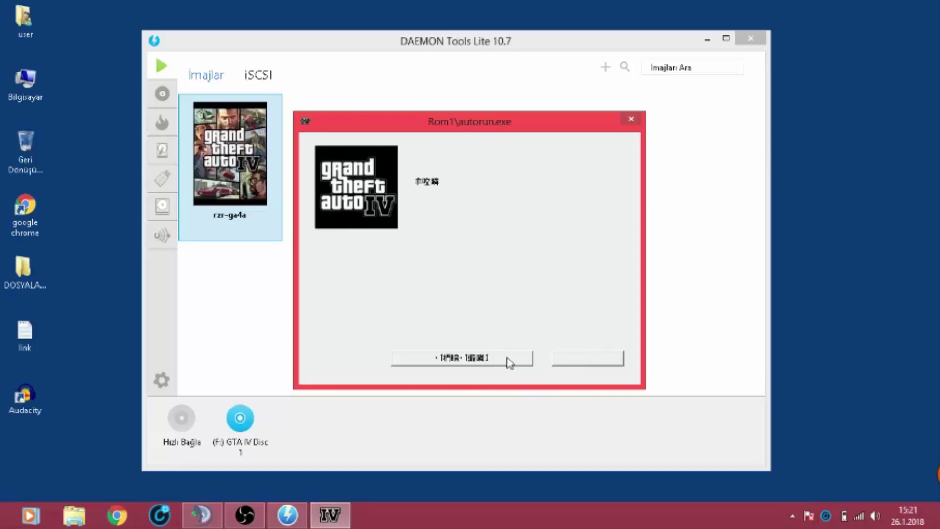
pyautogui.click(563, 362)
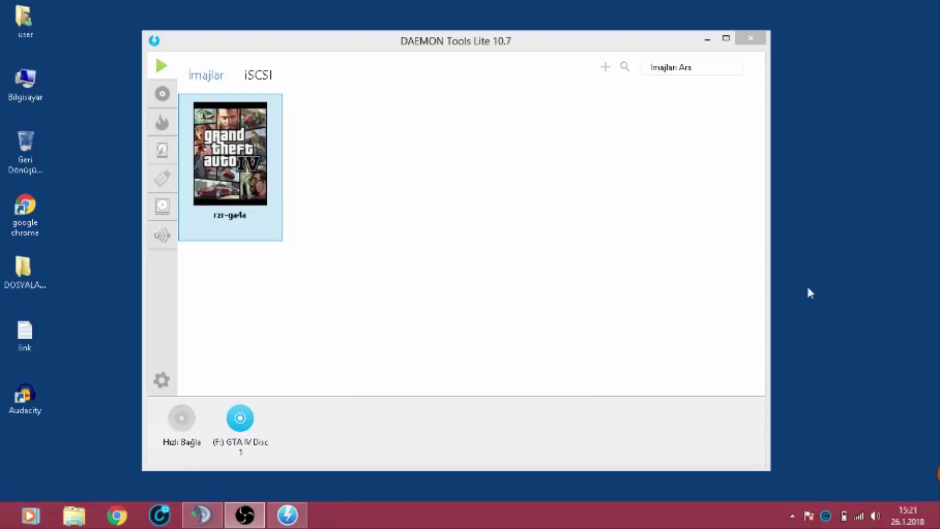
# Minimize DAEMON Tools Lite, launch GTA IV Disc 1 from Bilgisayar, and choose the launcher's labelled option.
pyautogui.click(707, 39)
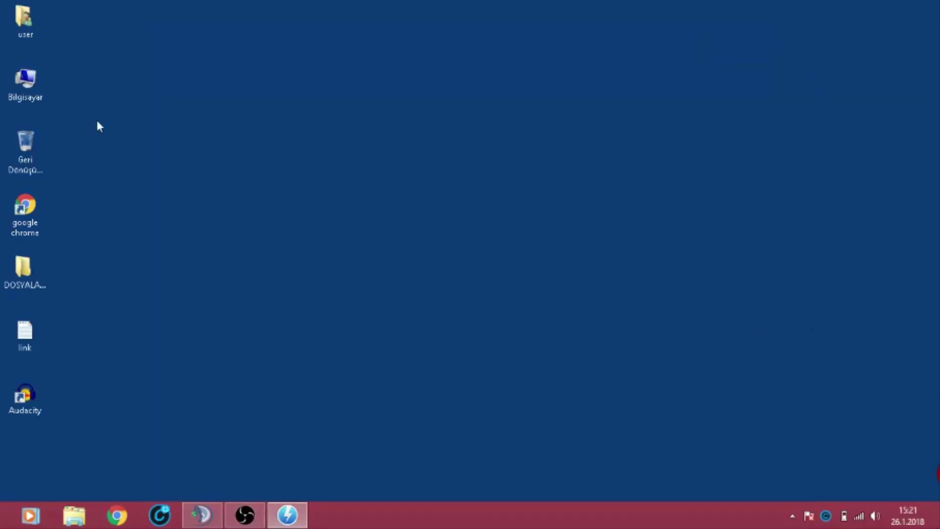
pyautogui.doubleClick(31, 94)
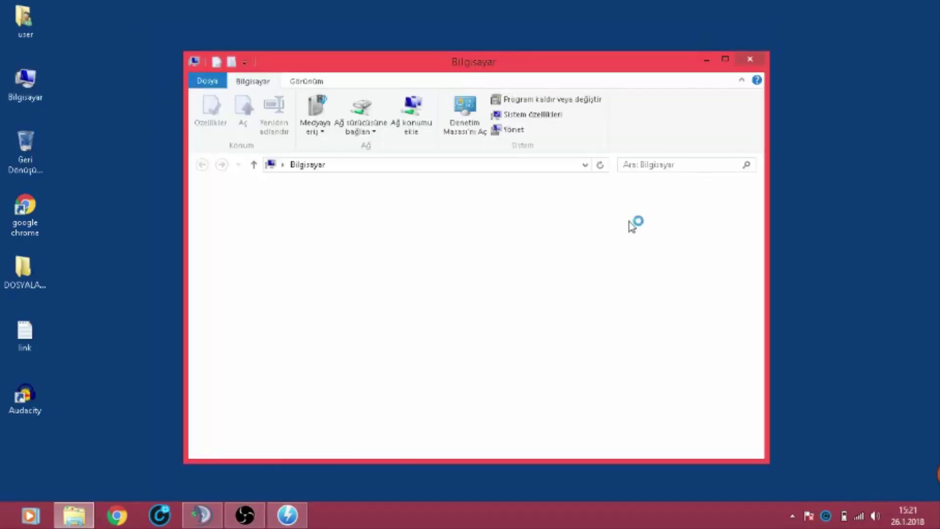
pyautogui.moveTo(655, 349); pyautogui.dragTo(288, 338)
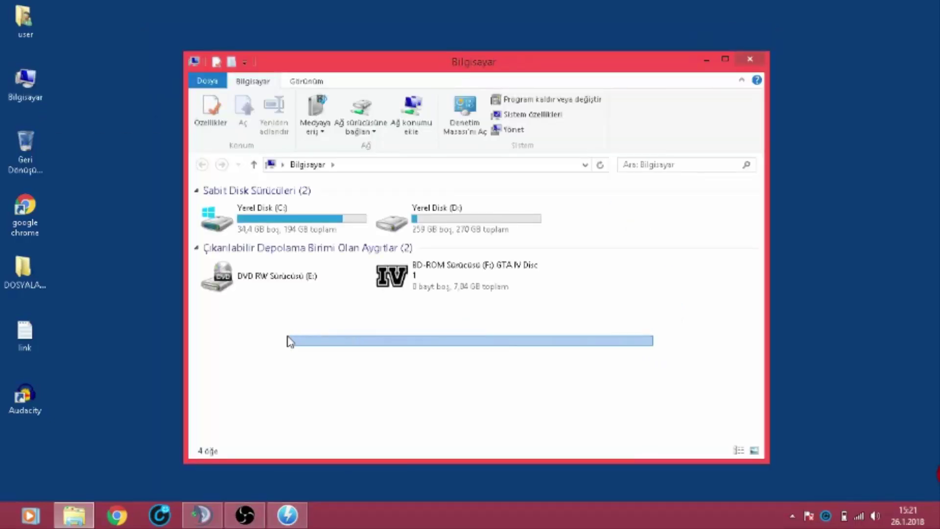
pyautogui.doubleClick(442, 265)
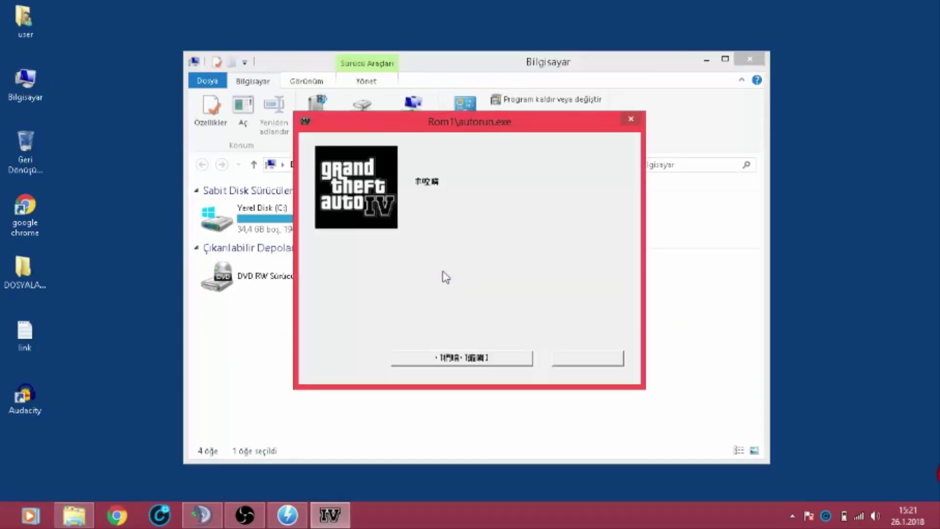
pyautogui.click(497, 361)
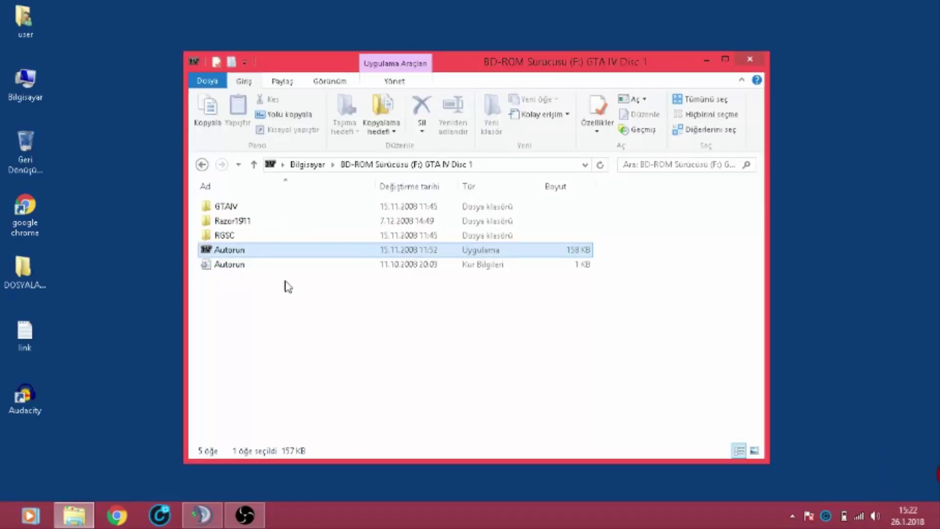
# Run the setup application from the disc's GTAIV folder, allow it to start, and minimize the folder window.
pyautogui.click(254, 212)
pyautogui.doubleClick(254, 212)
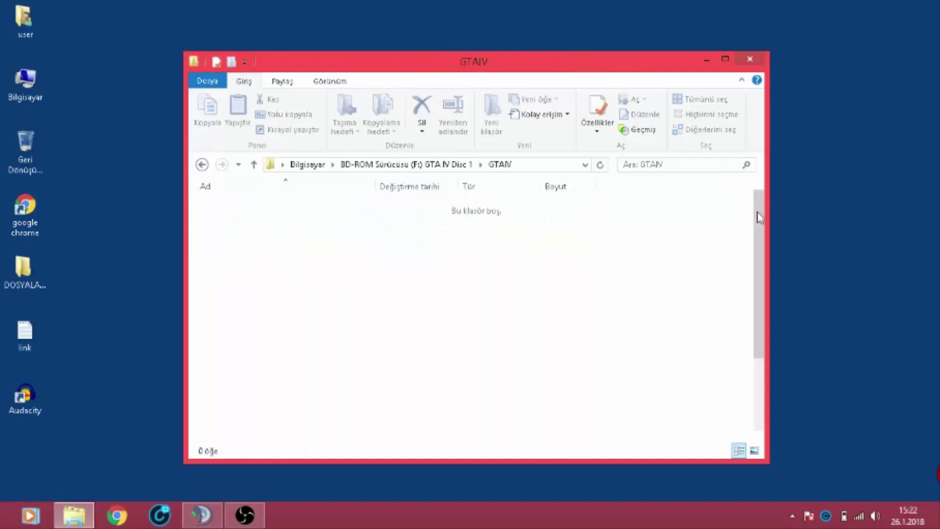
pyautogui.scroll(-3, 759, 225)
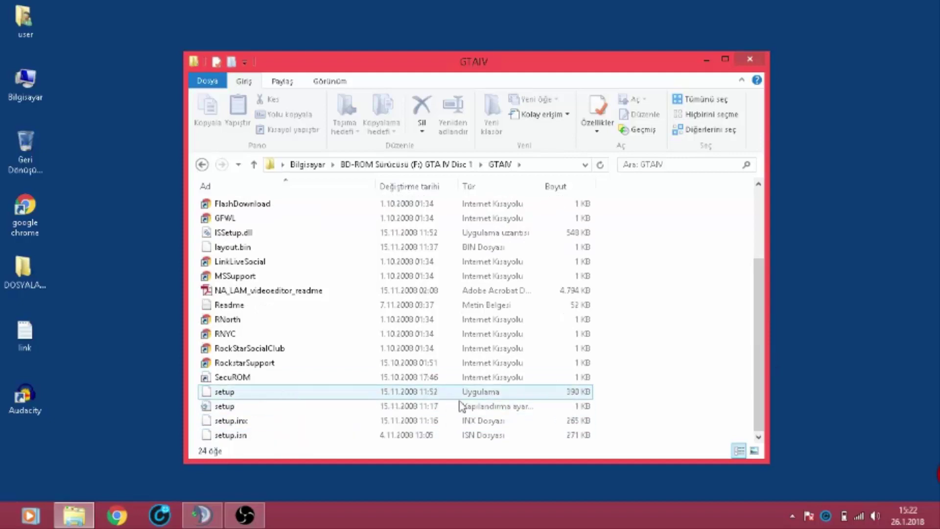
pyautogui.doubleClick(234, 394)
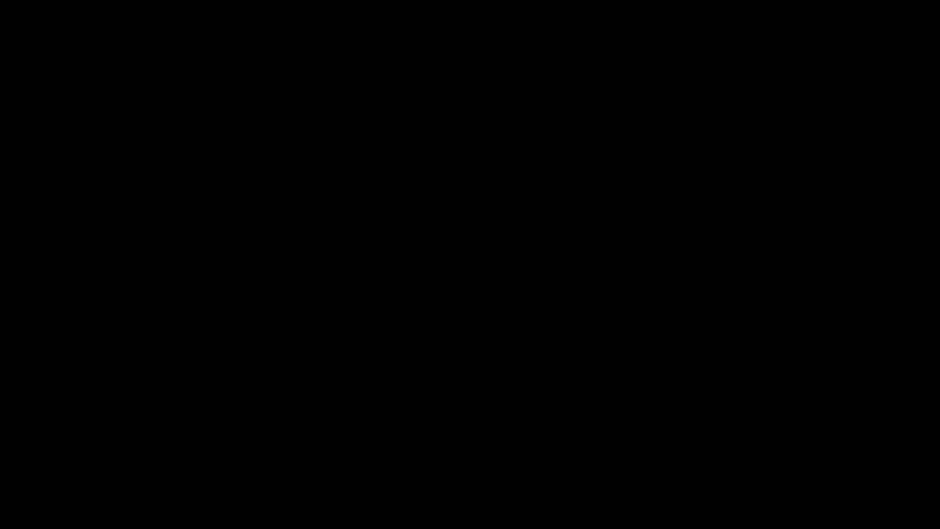
pyautogui.click(505, 284)
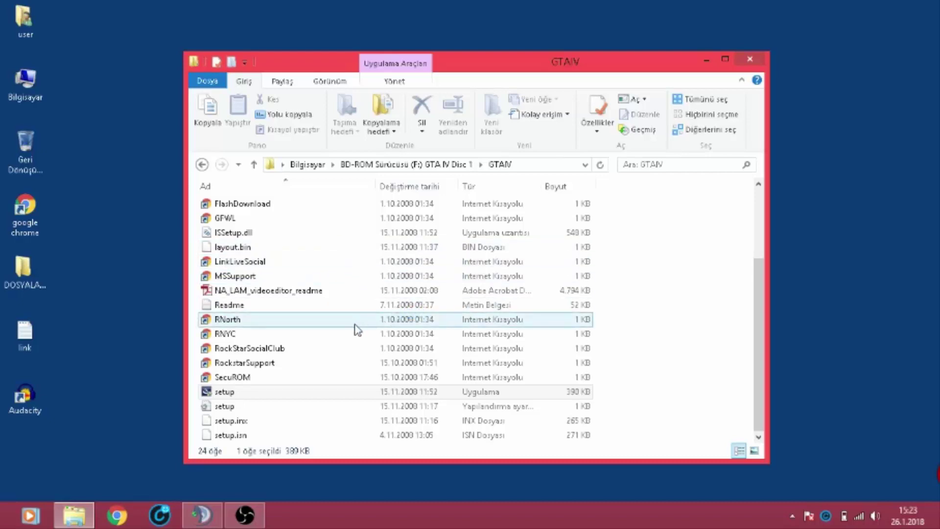
pyautogui.click(705, 60)
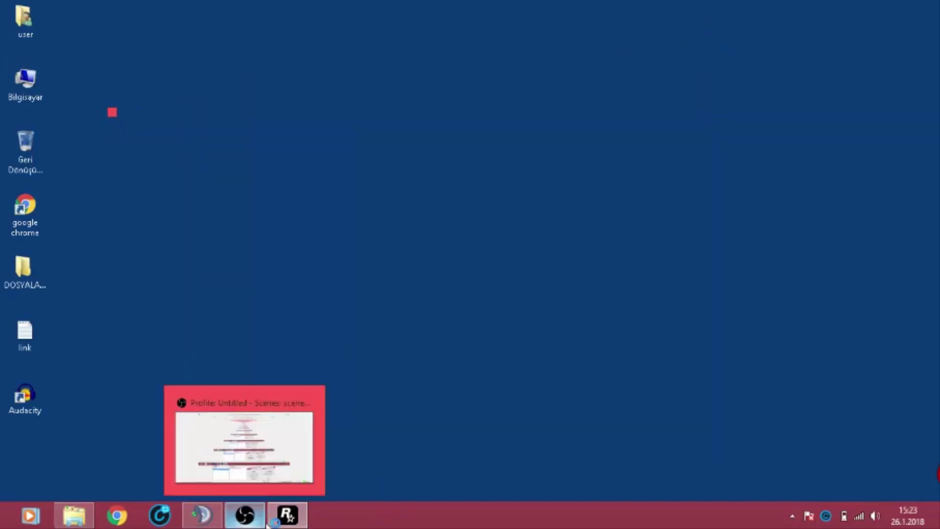
# Cancel and exit the Grand Theft Auto IV setup wizard, and bring back the GTAIV folder window.
pyautogui.moveTo(289, 520)
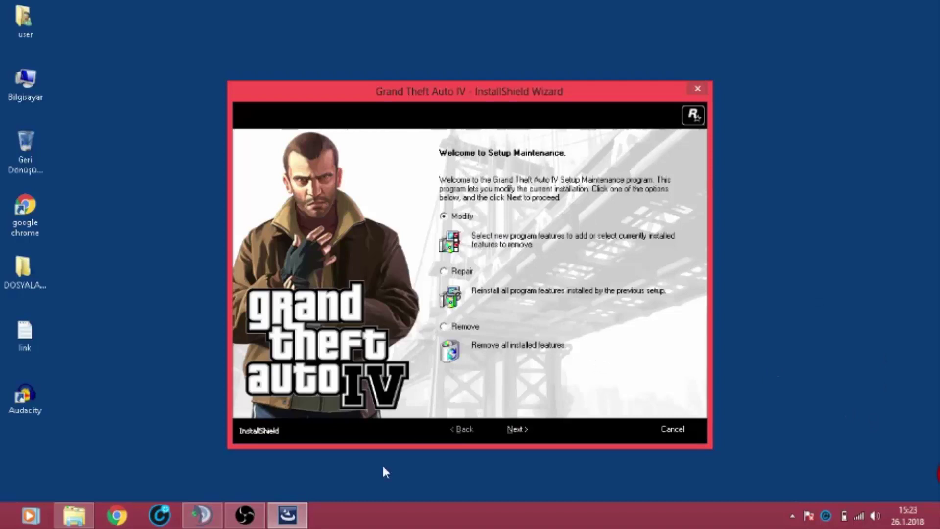
pyautogui.click(678, 433)
pyautogui.click(504, 310)
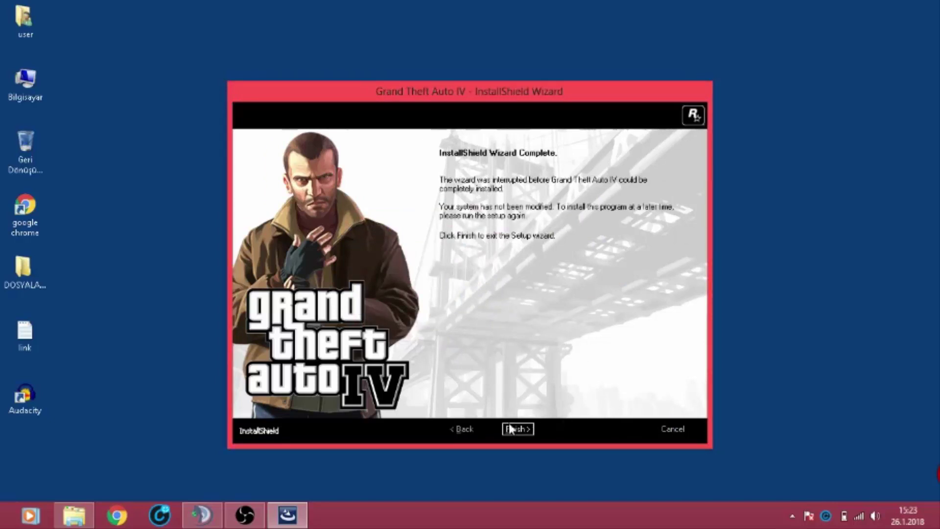
pyautogui.click(523, 431)
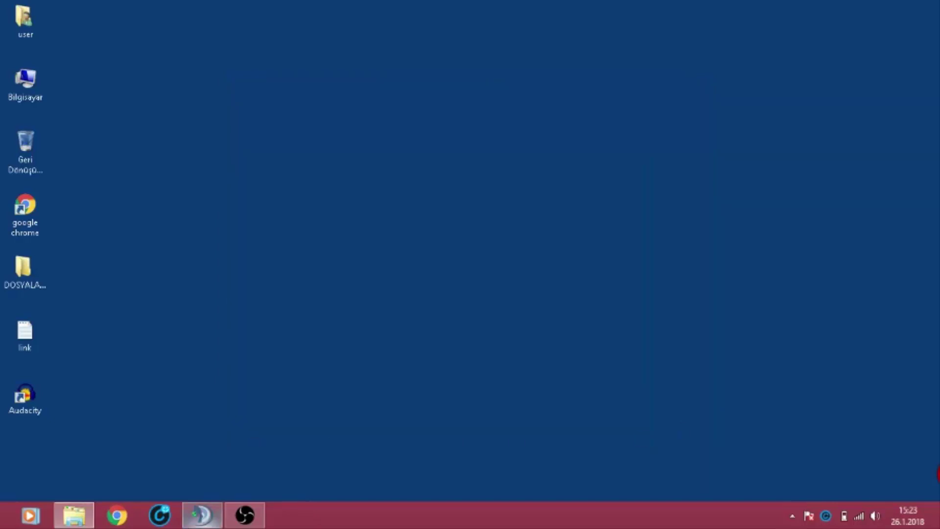
pyautogui.moveTo(73, 514)
pyautogui.click(89, 441)
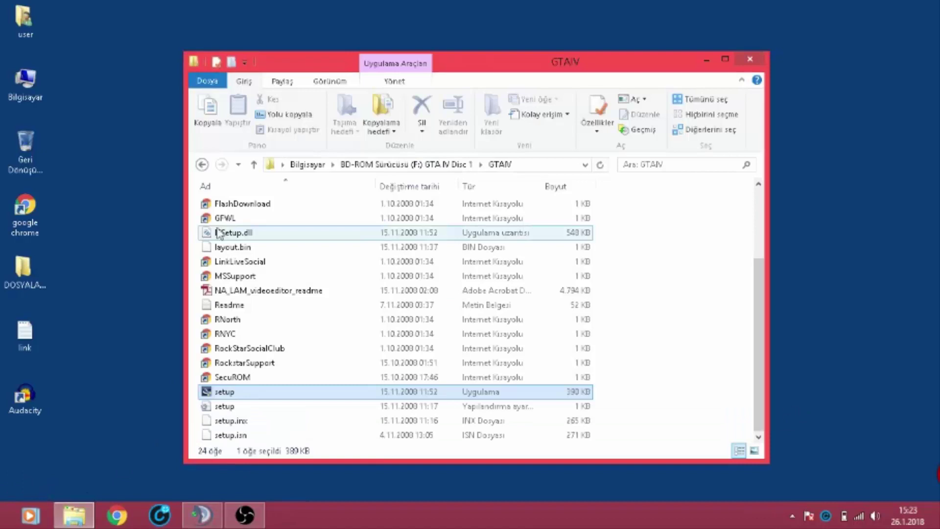
# Run the setup application from the disc's RGSC folder and dismiss the message from its duplicate instance.
pyautogui.click(201, 164)
pyautogui.doubleClick(251, 237)
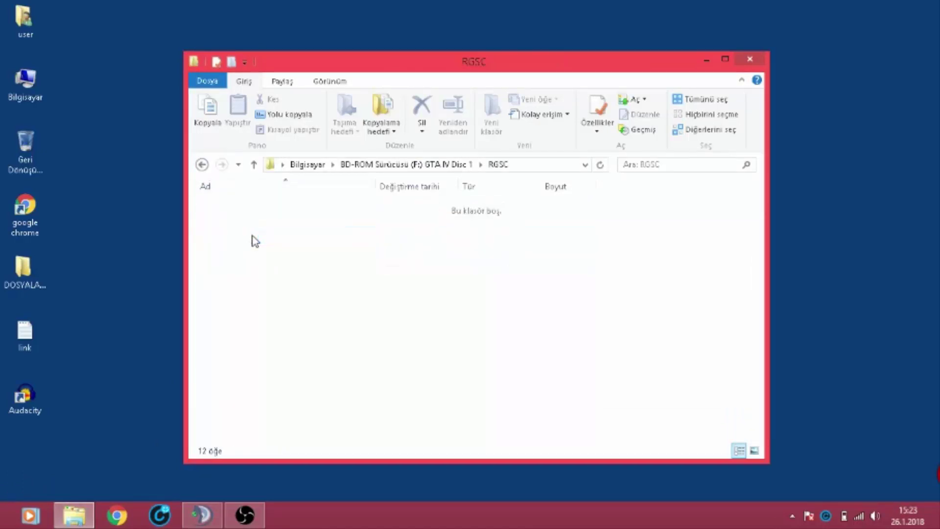
pyautogui.click(269, 325)
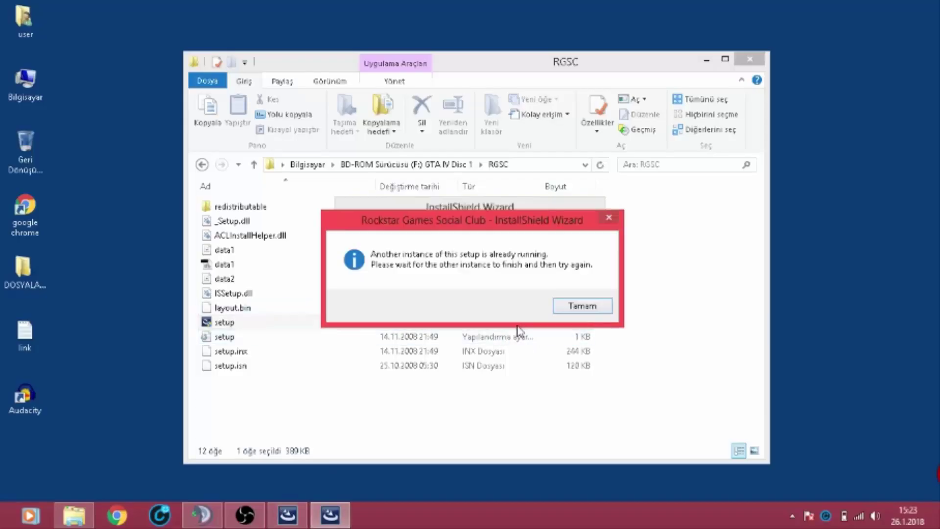
pyautogui.click(583, 307)
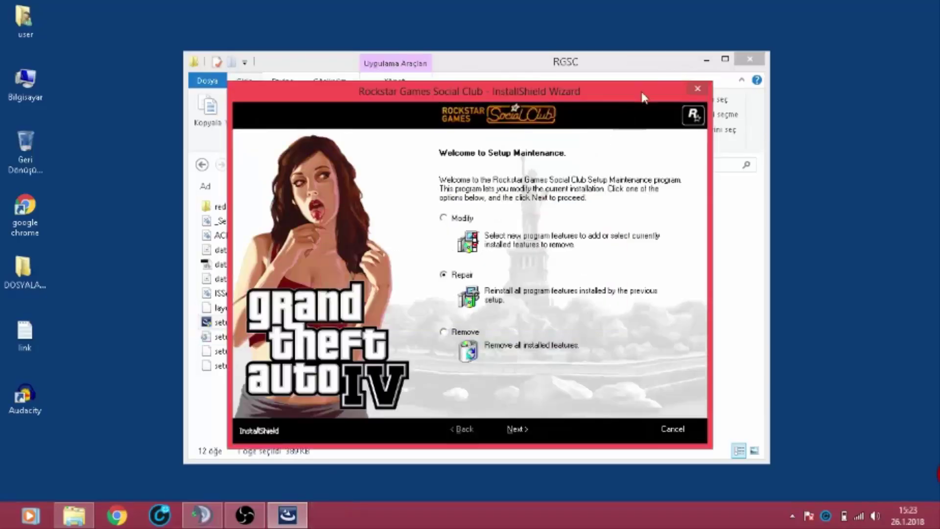
# Cancel and exit the Rockstar Games Social Club setup wizard, and return to the root of GTA IV Disc 1.
pyautogui.click(672, 431)
pyautogui.click(493, 305)
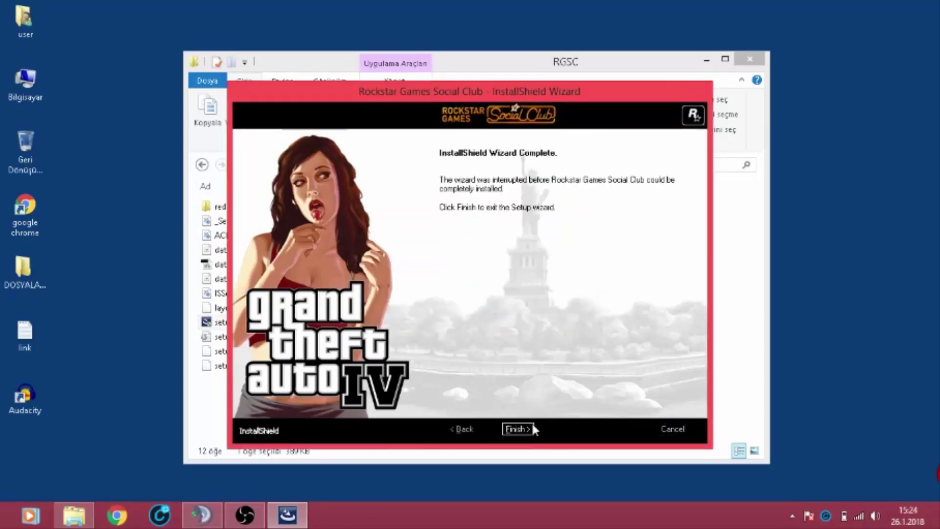
pyautogui.click(523, 428)
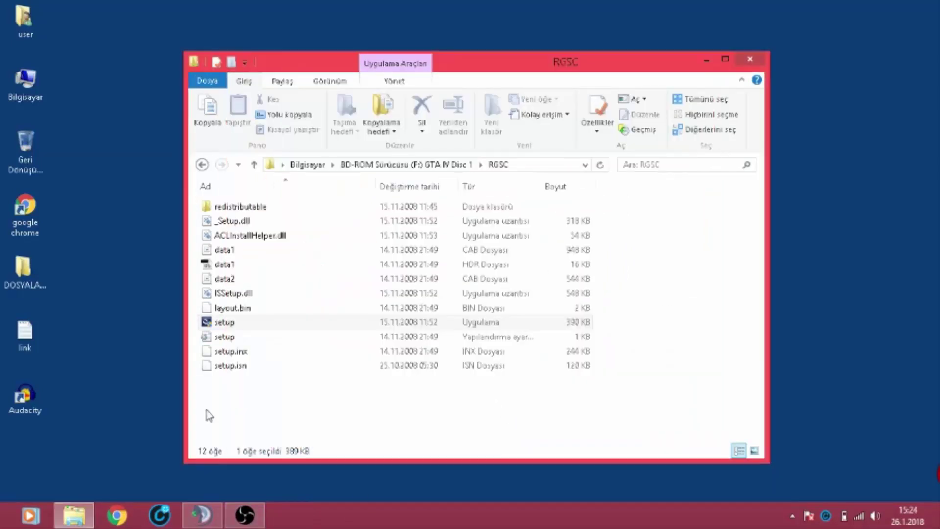
pyautogui.click(202, 164)
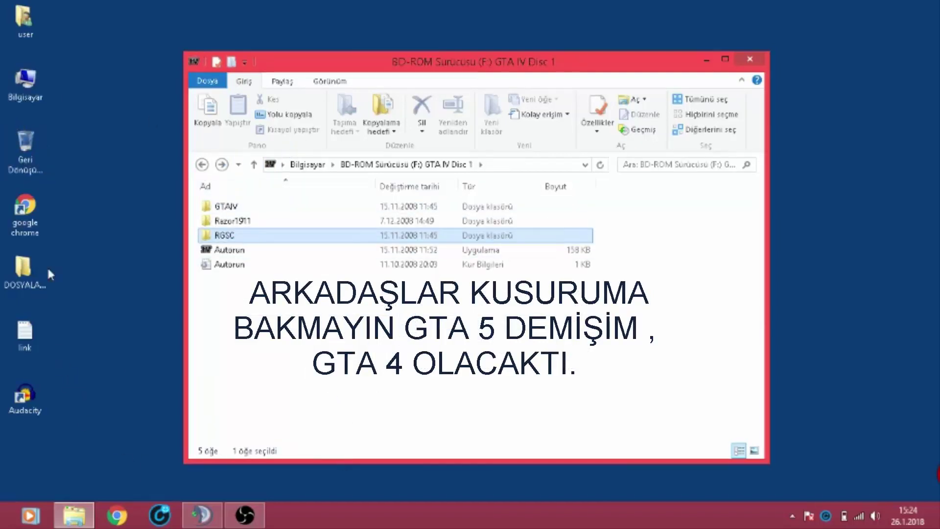
# Open a Bilgisayar window, then view the Razor1911 folder on GTA IV Disc 1 and return to the disc root.
pyautogui.click(19, 96)
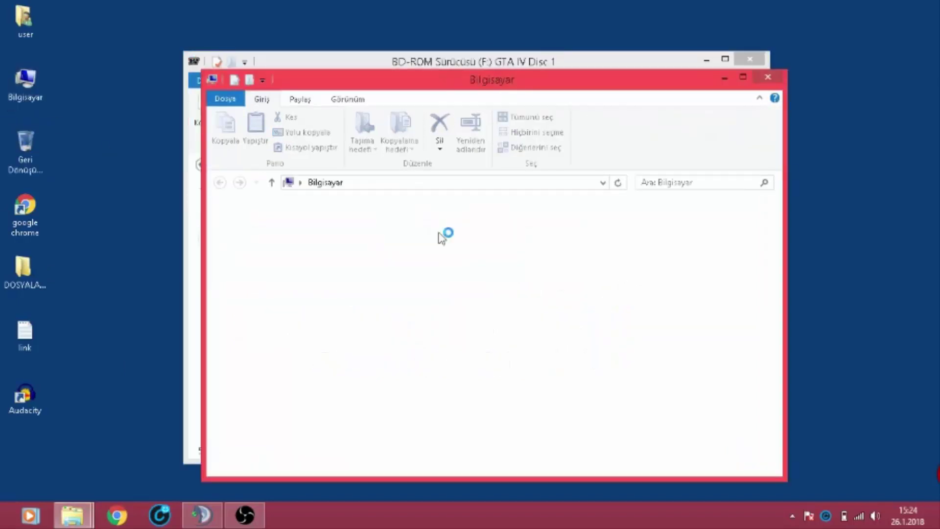
pyautogui.click(368, 63)
pyautogui.click(271, 227)
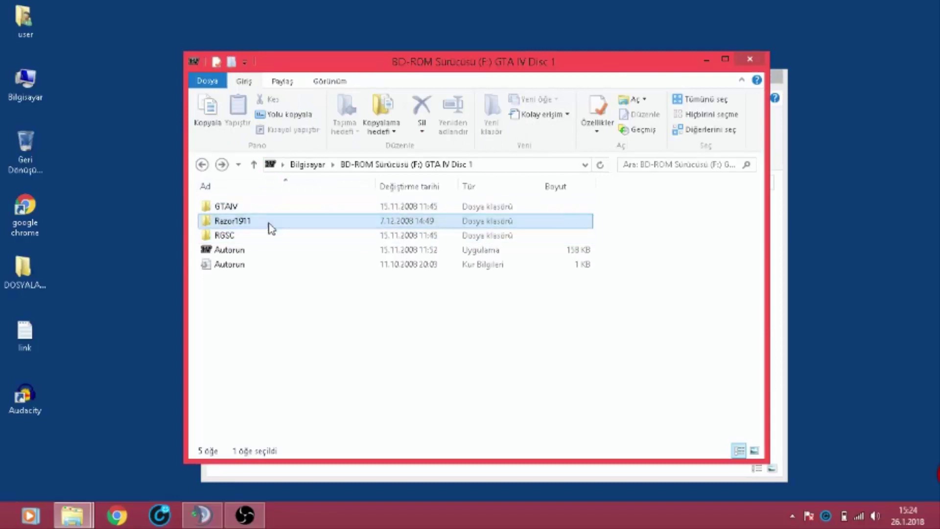
pyautogui.doubleClick(271, 227)
pyautogui.click(202, 164)
# Open the Grand Theft Auto IV folder under Rockstar Games in Program Dosyaları (x86) on Yerel Disk (C:).
pyautogui.click(779, 327)
pyautogui.doubleClick(267, 240)
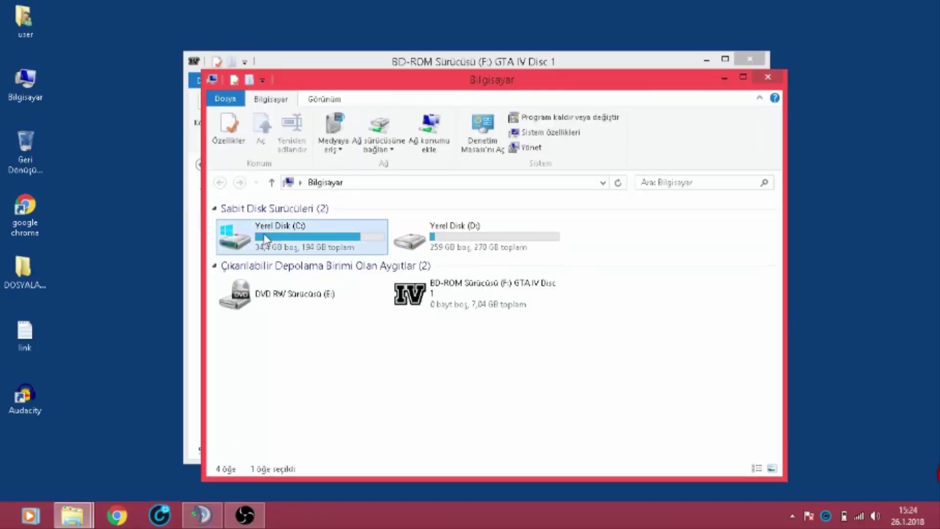
pyautogui.doubleClick(295, 342)
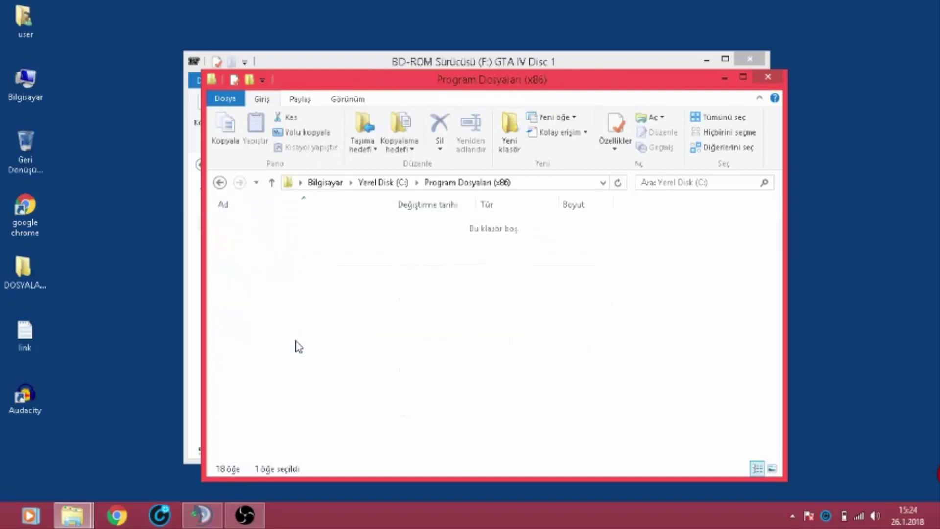
pyautogui.scroll(-7, 308, 375)
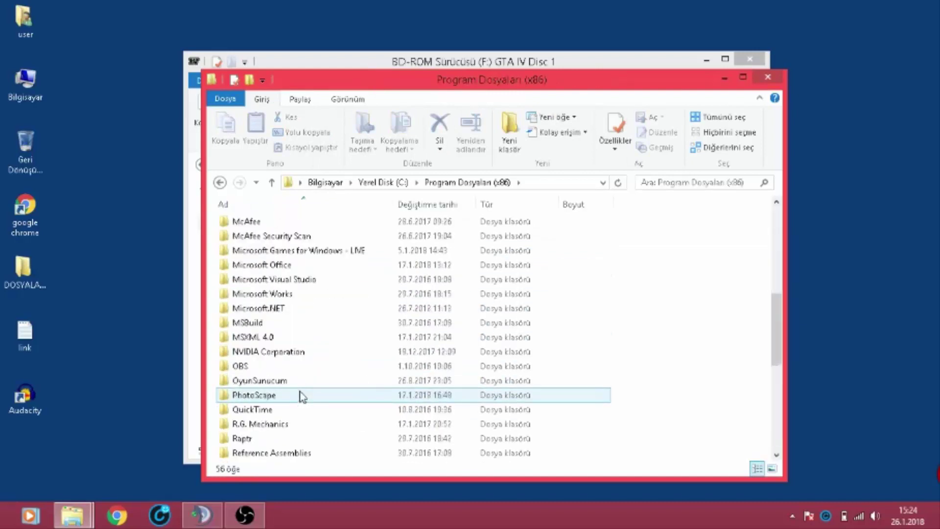
pyautogui.scroll(-4, 290, 356)
pyautogui.doubleClick(289, 325)
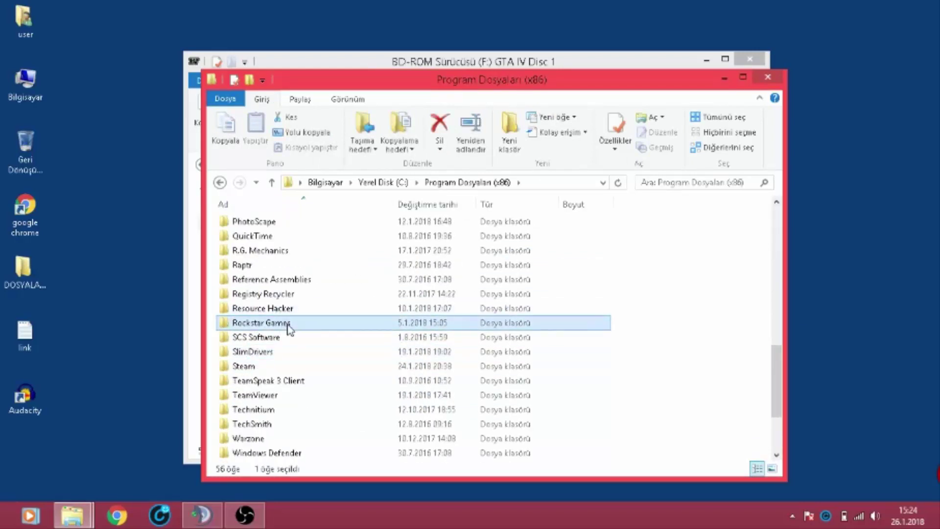
pyautogui.doubleClick(290, 224)
# Select 1911.dll, GTAIV and LaunchGTAIV in the disc's Razor1911 folder, and close that folder window.
pyautogui.click(392, 66)
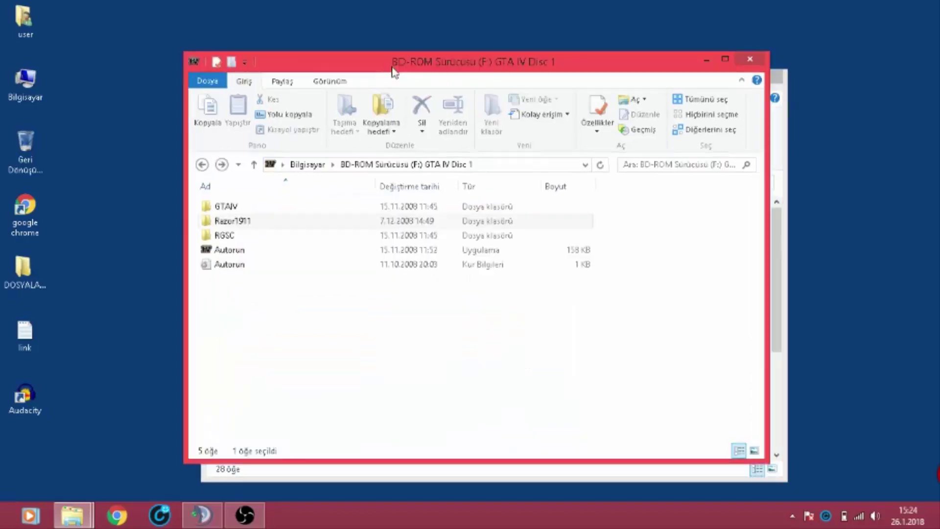
pyautogui.doubleClick(300, 225)
pyautogui.moveTo(315, 315); pyautogui.dragTo(268, 202)
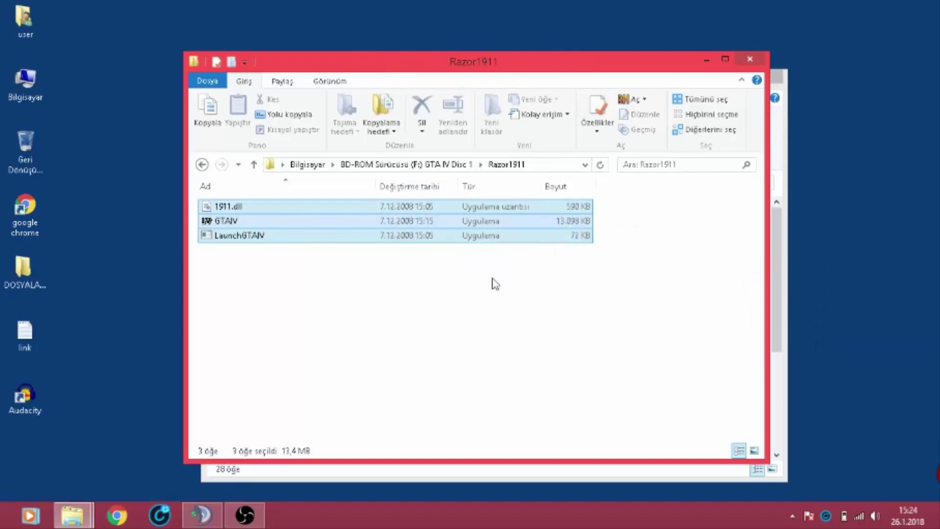
pyautogui.click(747, 61)
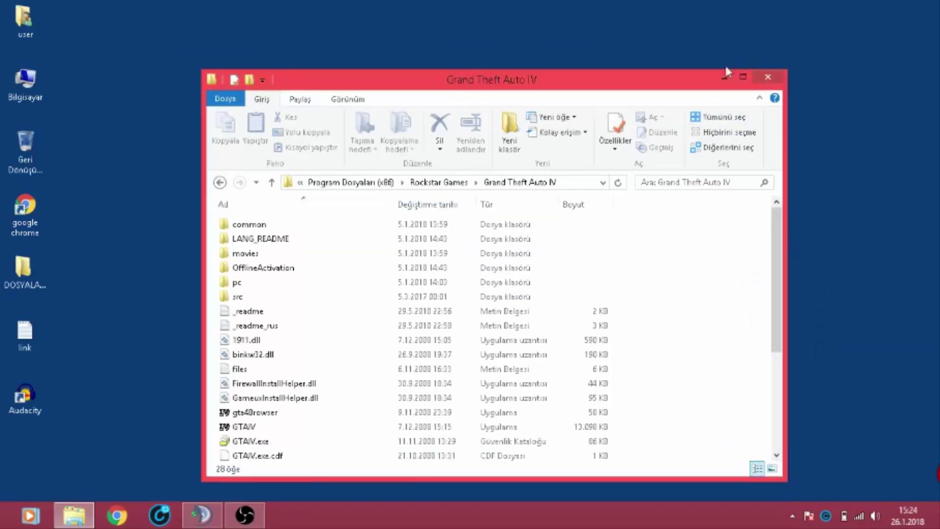
# Locate and select xlive.dll in the installed Grand Theft Auto IV folder, and close the folder window.
pyautogui.scroll(-4, 582, 293)
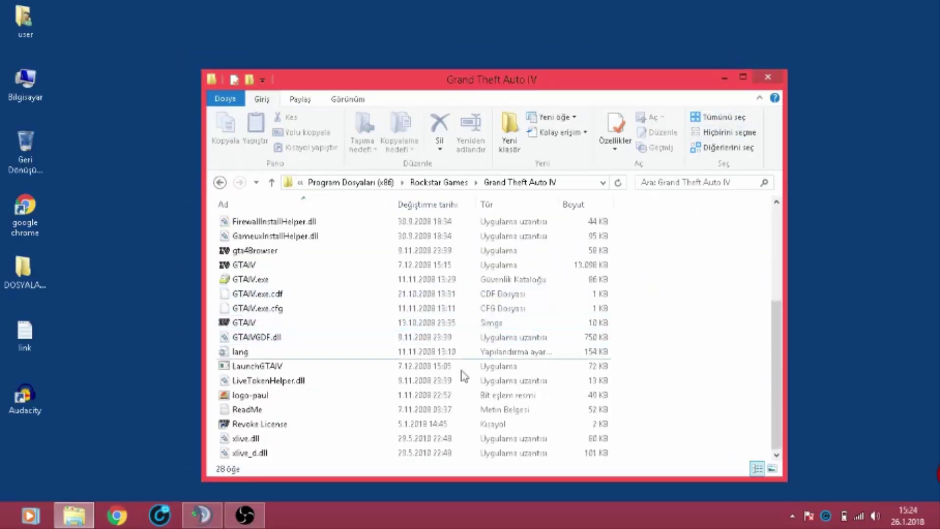
pyautogui.click(246, 441)
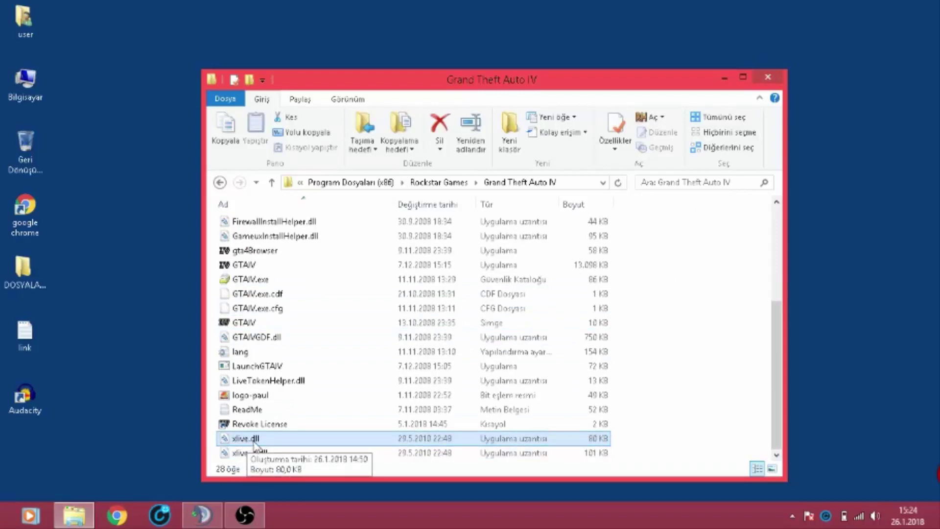
pyautogui.click(770, 78)
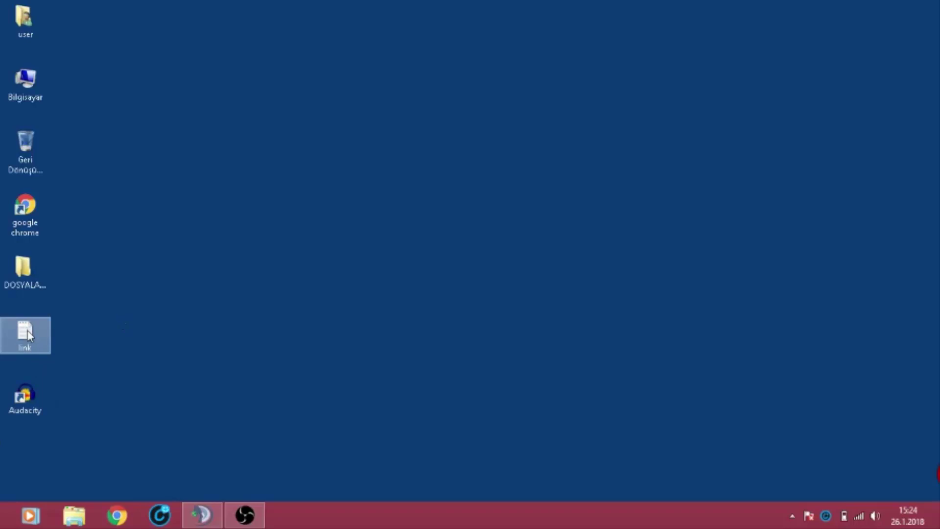
# Open Google Chrome, bring its window in front of the Rockstar Games Social Club updater, and minimize it.
pyautogui.doubleClick(32, 230)
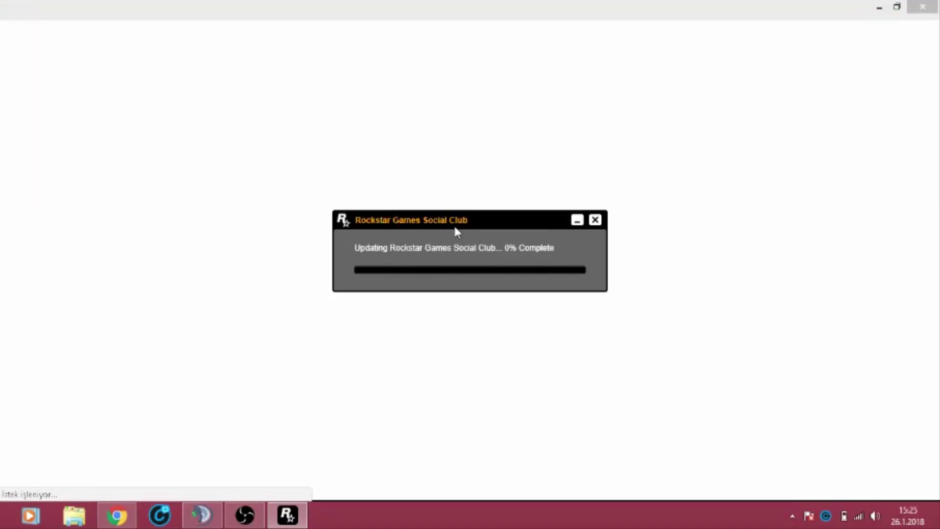
pyautogui.click(493, 44)
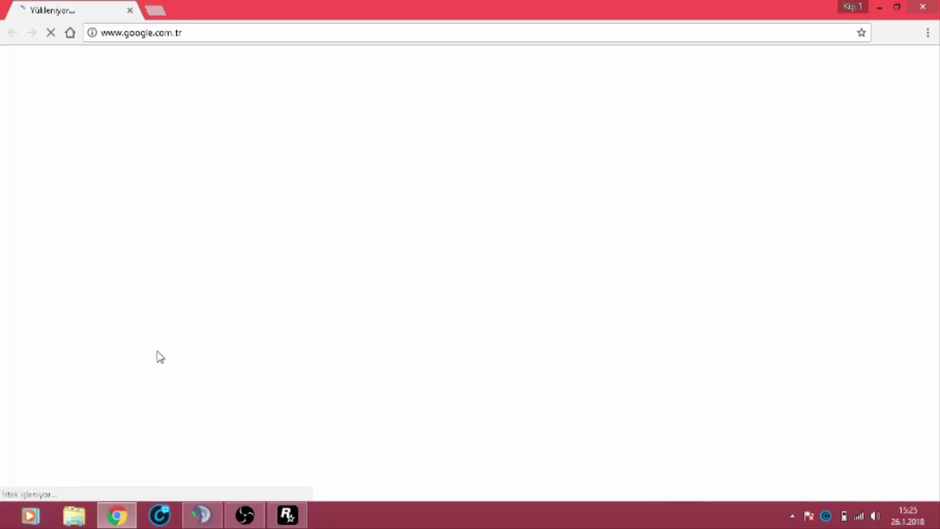
pyautogui.click(880, 7)
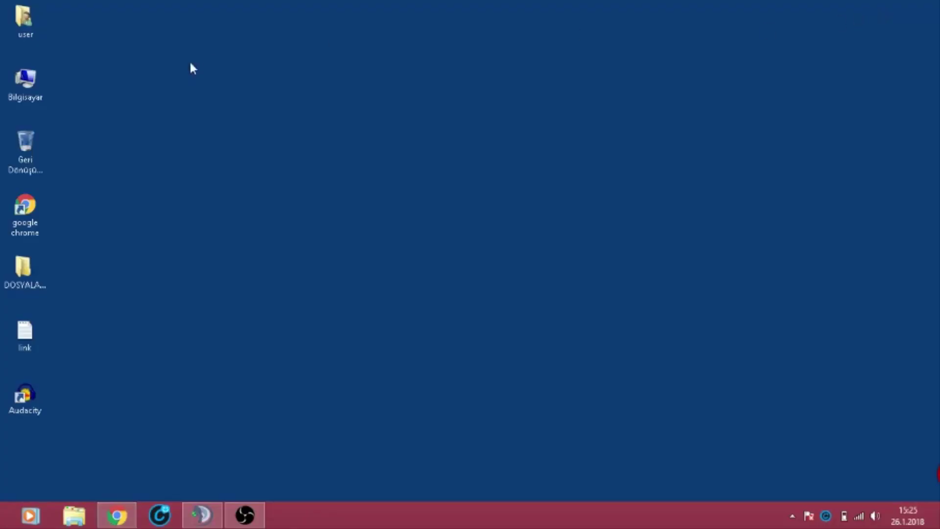
# Open Bilgisayar, arrange it beside the Rockstar Games Social Club window, and skip the Social Club login.
pyautogui.doubleClick(39, 82)
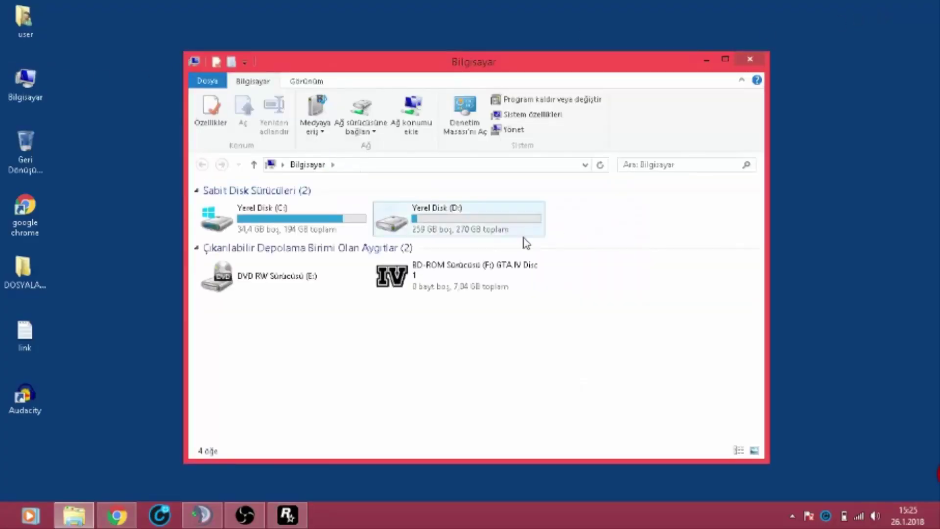
pyautogui.moveTo(481, 70); pyautogui.dragTo(804, 124)
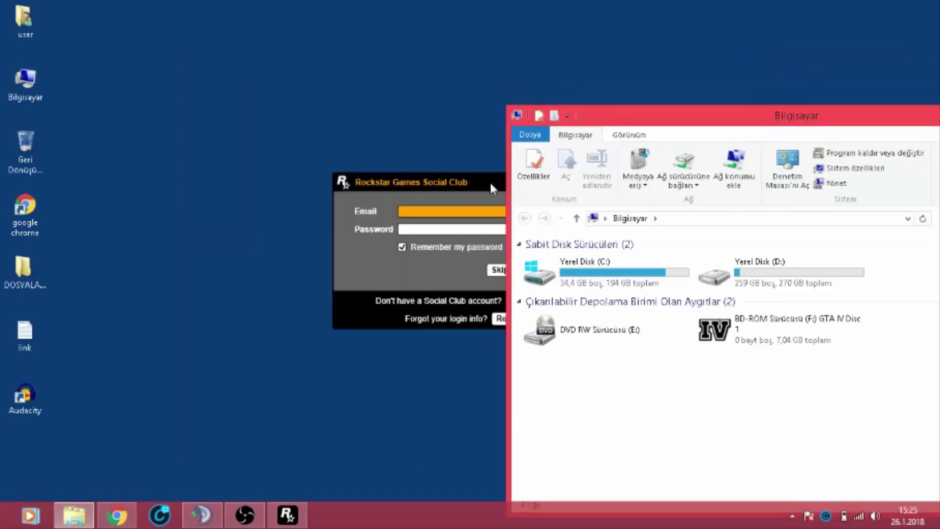
pyautogui.click(490, 180)
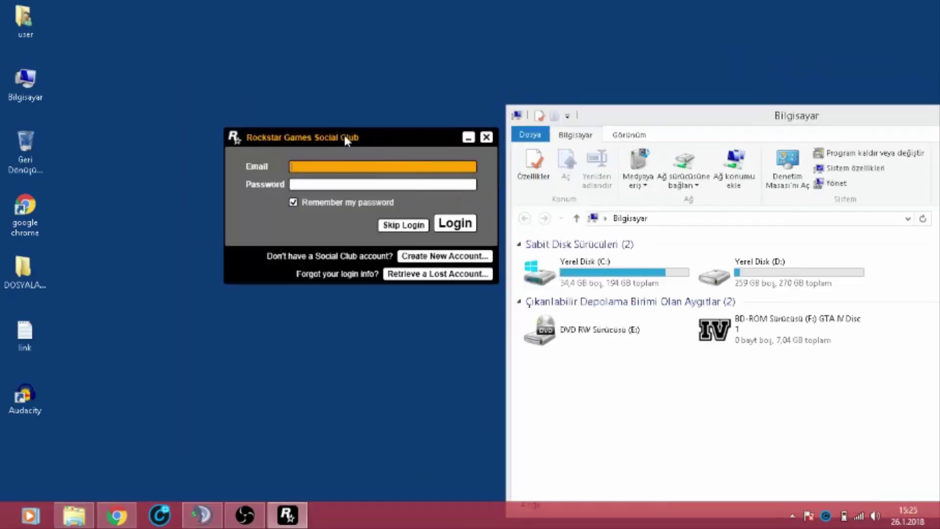
pyautogui.moveTo(345, 137); pyautogui.dragTo(334, 103)
pyautogui.click(401, 192)
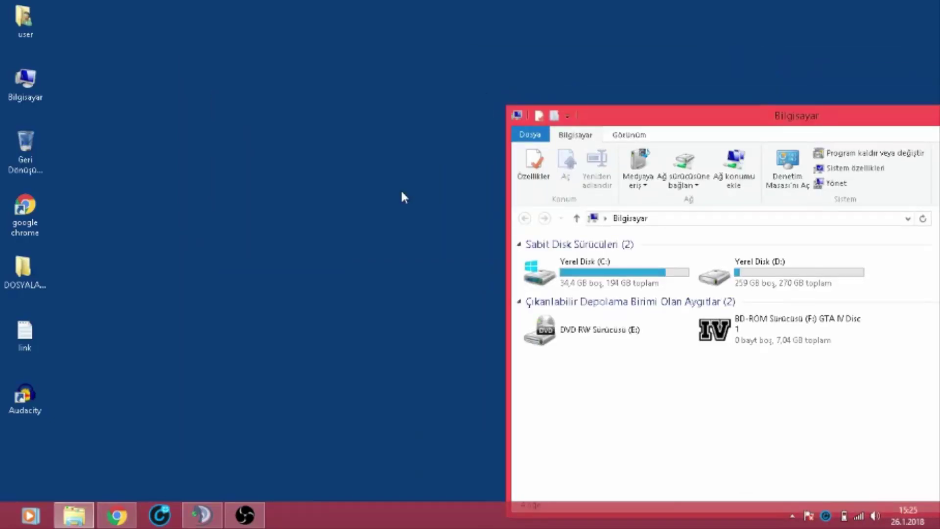
# Eject GTA IV Disc 1 from the BD-ROM drive (F:), move Bilgisayar back to mid-screen, and try opening the drive.
pyautogui.doubleClick(747, 331)
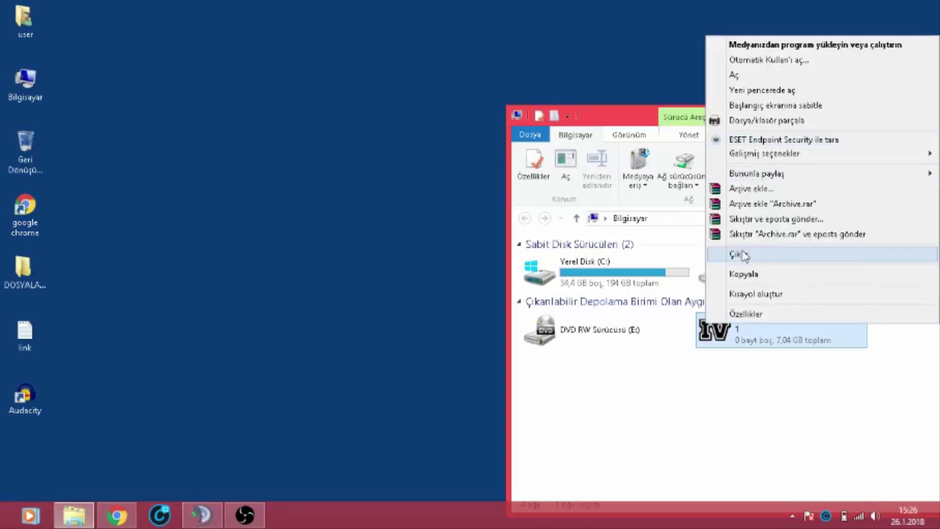
pyautogui.click(743, 252)
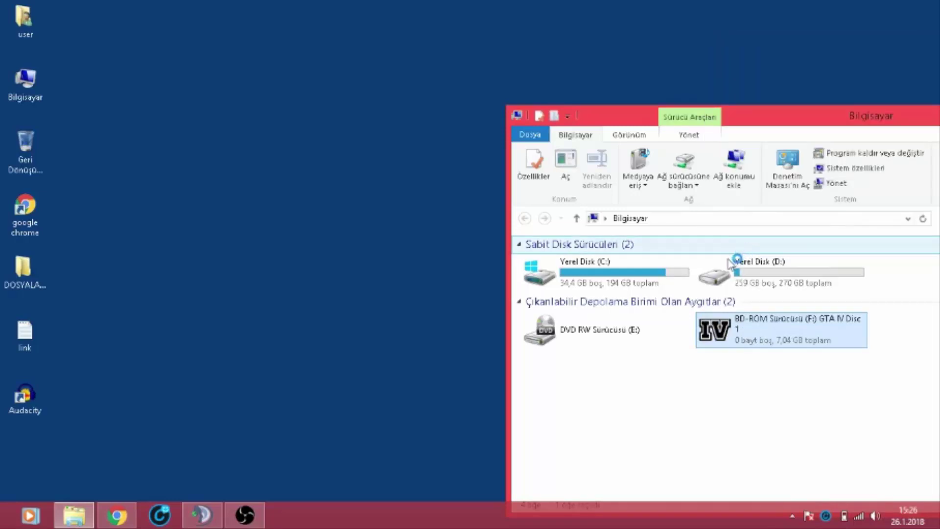
pyautogui.moveTo(791, 118); pyautogui.dragTo(548, 62)
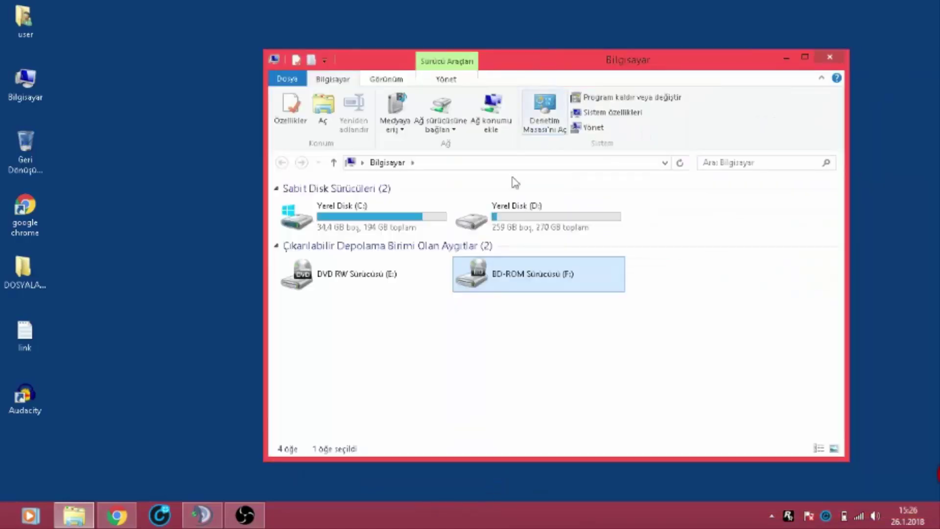
pyautogui.doubleClick(517, 269)
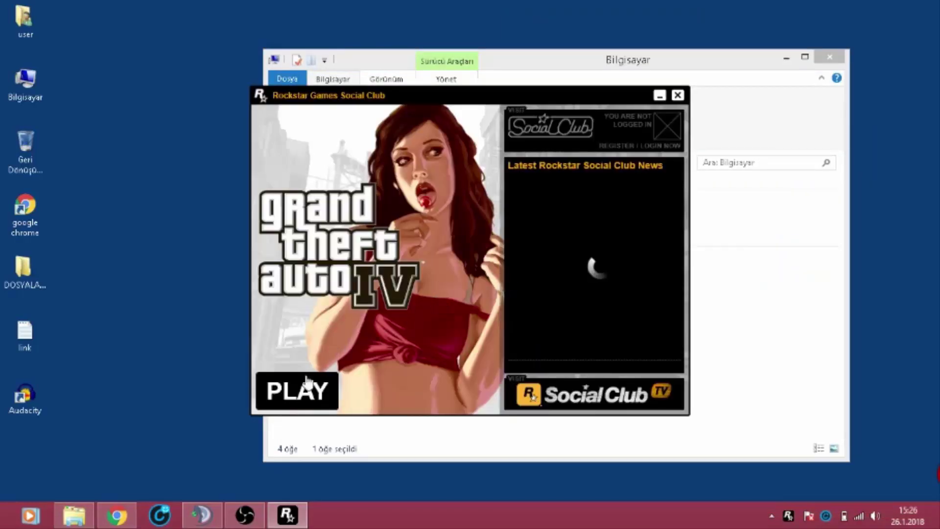
# Try to close the Rockstar Games Social Club launcher, and bring back the minimized Chrome window to close it.
pyautogui.click(677, 95)
pyautogui.click(116, 515)
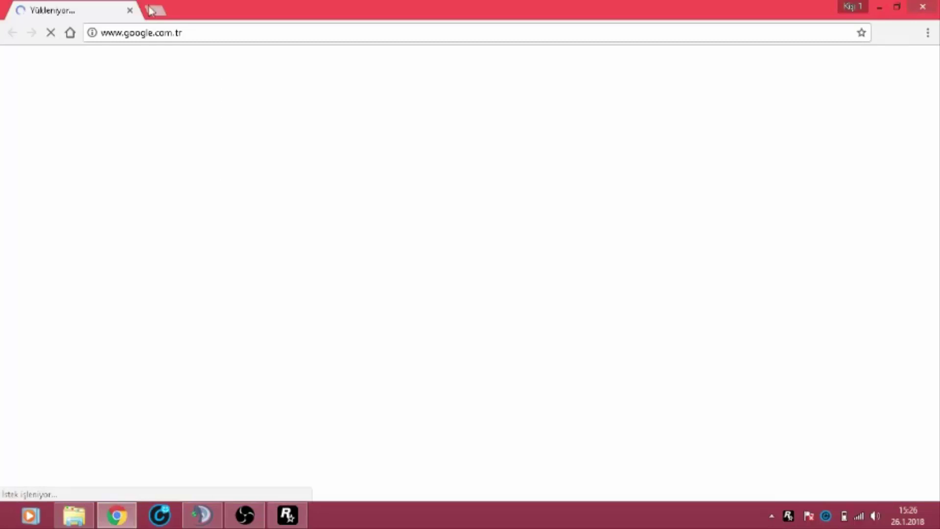
pyautogui.click(930, 6)
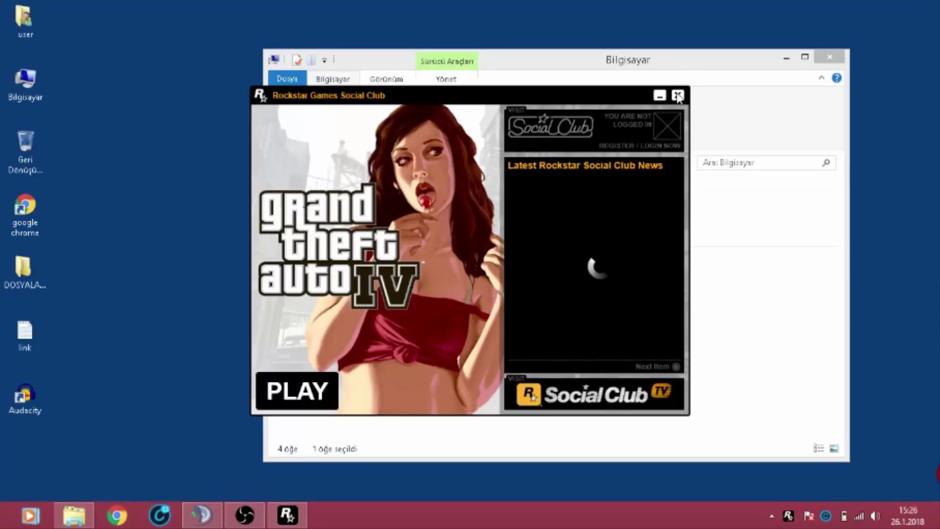
# Eject the BD-ROM drive (F:) again, and close both Bilgisayar and the Rockstar Games Social Club launcher.
pyautogui.click(687, 69)
pyautogui.rightClick(569, 274)
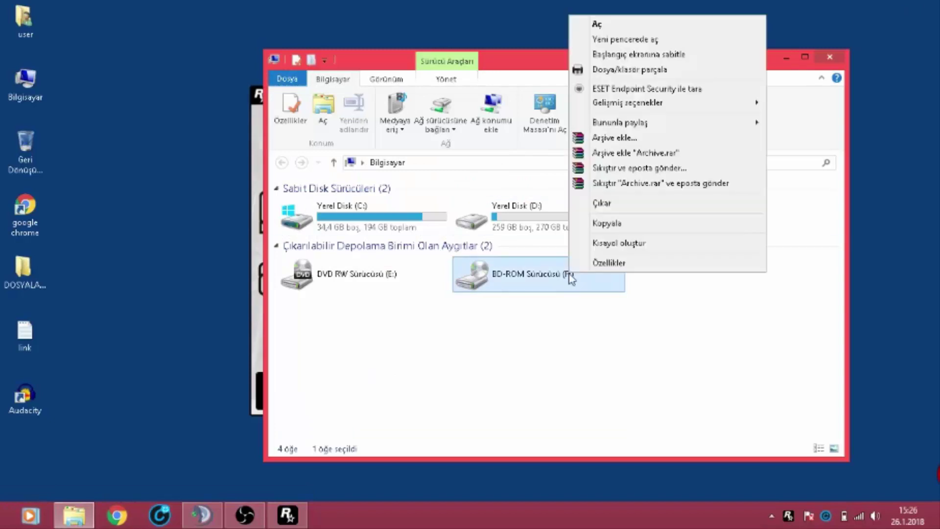
pyautogui.click(606, 205)
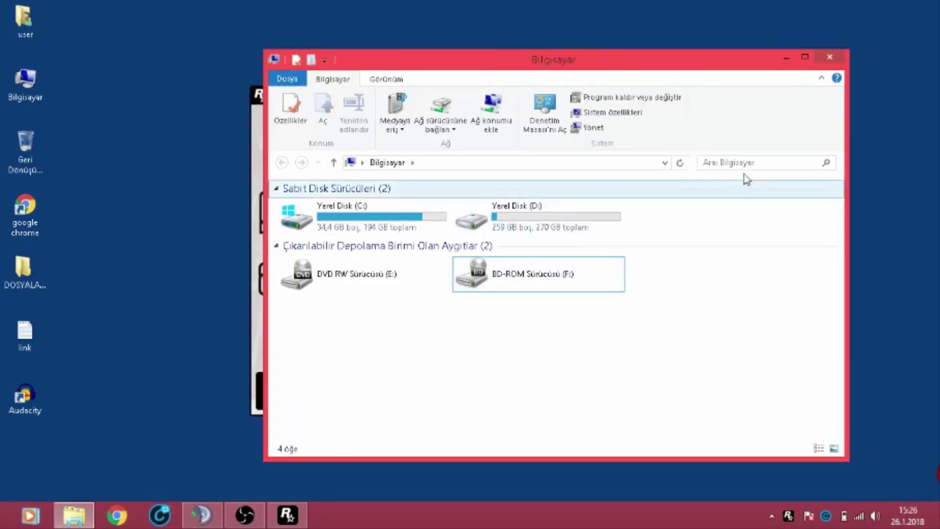
pyautogui.click(829, 57)
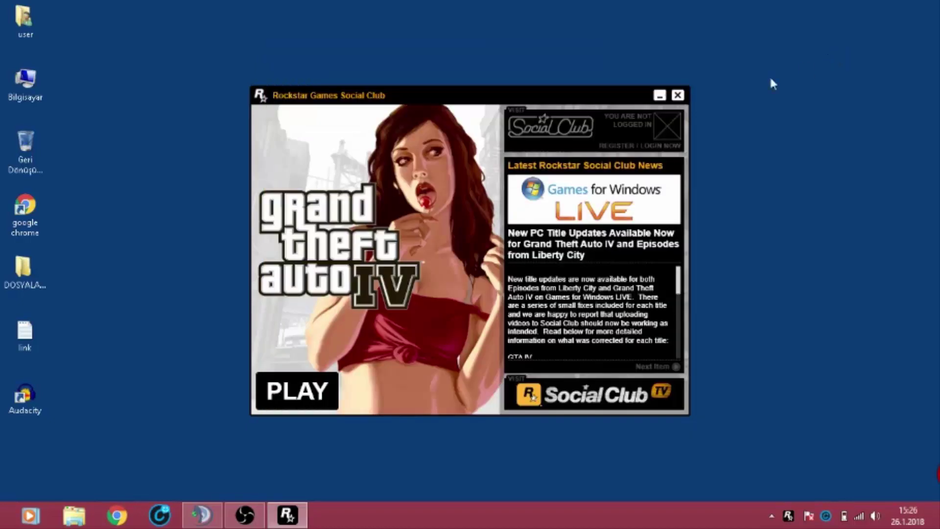
pyautogui.click(677, 95)
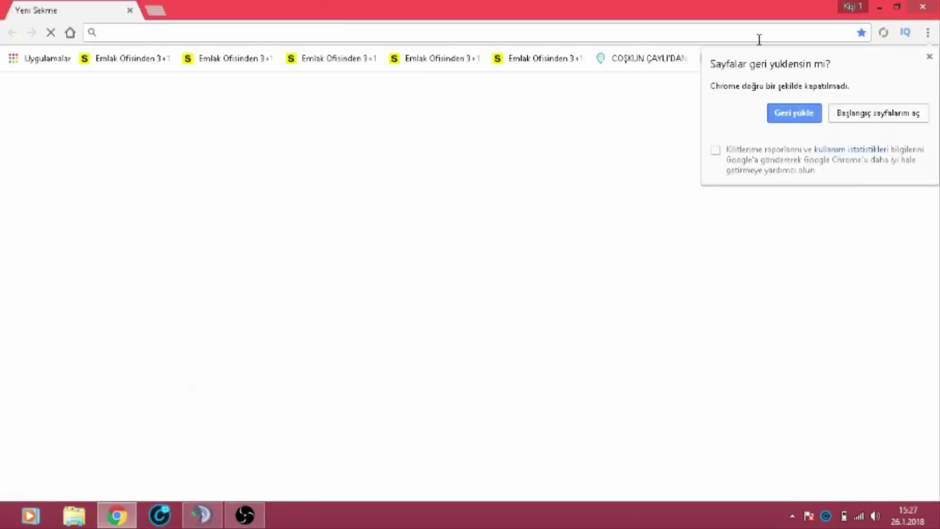
# Restore the previous Chrome page and open the dllrepair.com xlive.dll link given in the forum answer.
pyautogui.click(793, 111)
pyautogui.scroll(-5, 491, 262)
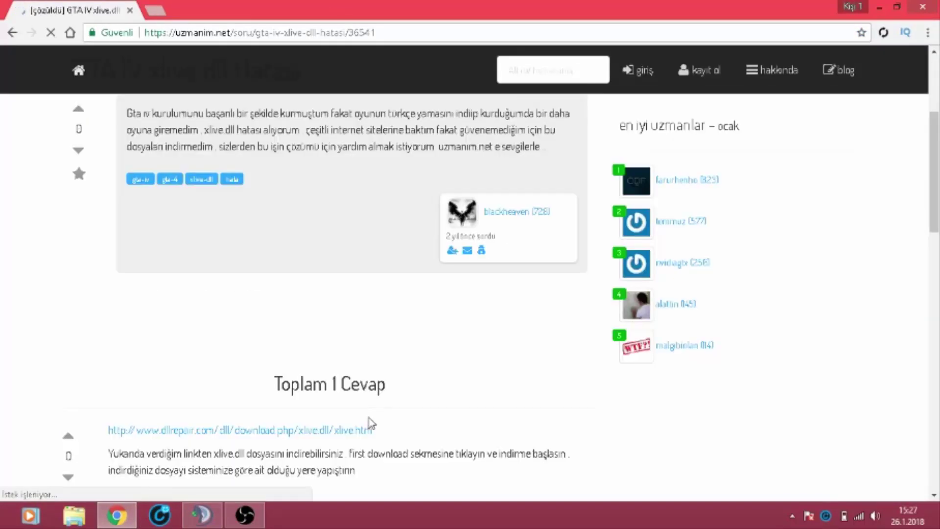
pyautogui.scroll(-5, 382, 330)
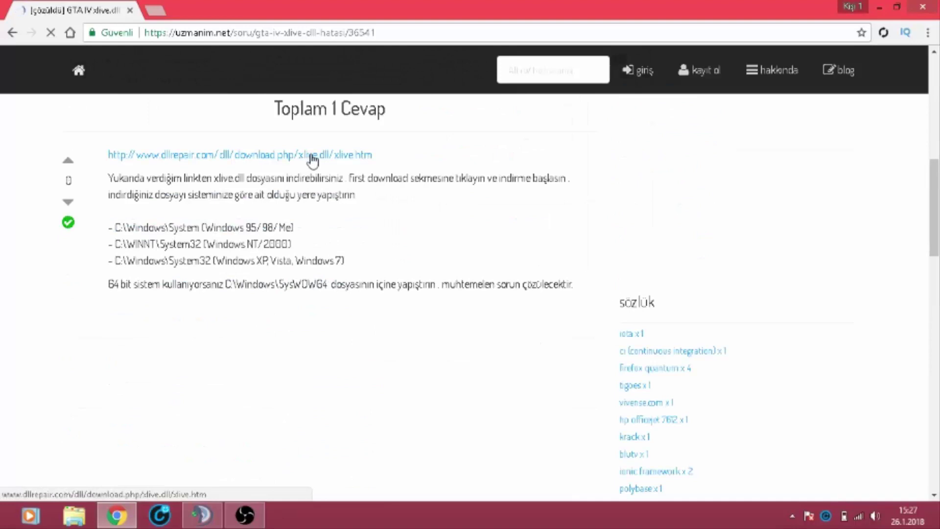
pyautogui.click(307, 156)
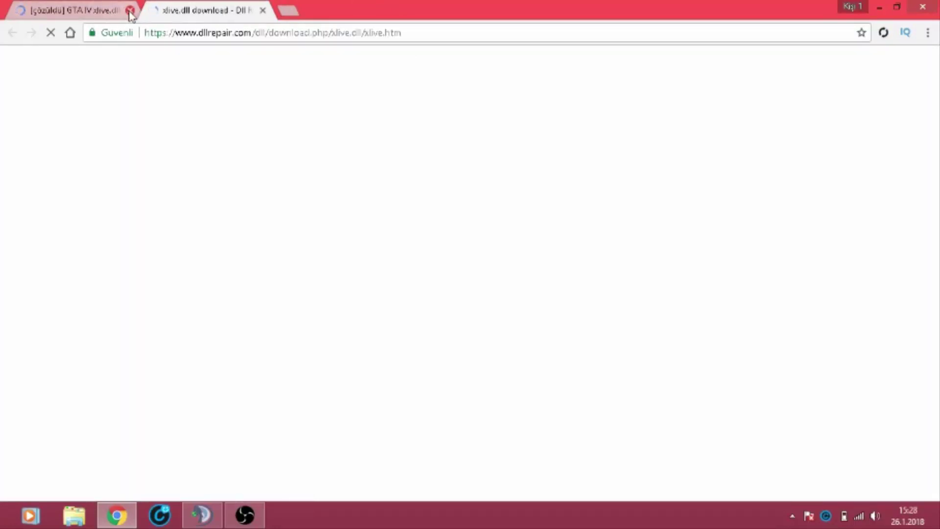
# Close the forum page and download xlive.dll from the Dll Repair page.
pyautogui.click(130, 10)
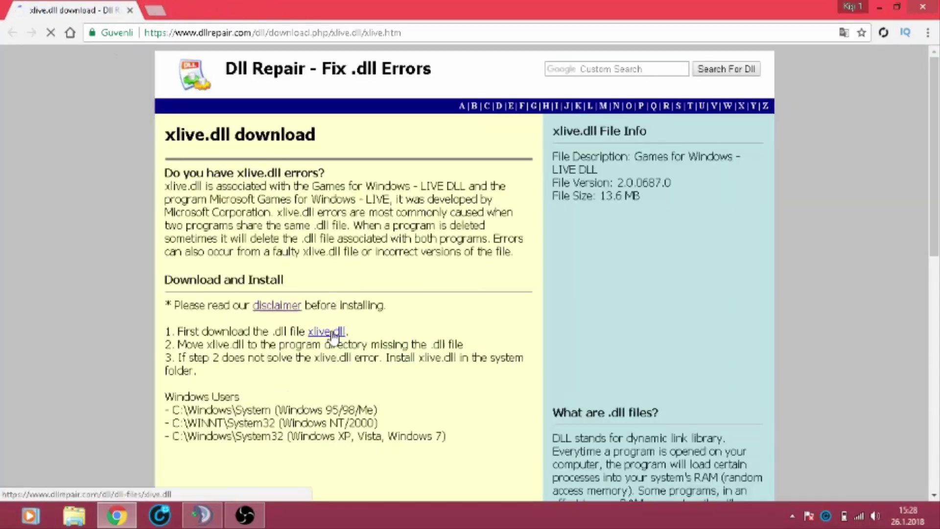
pyautogui.click(334, 334)
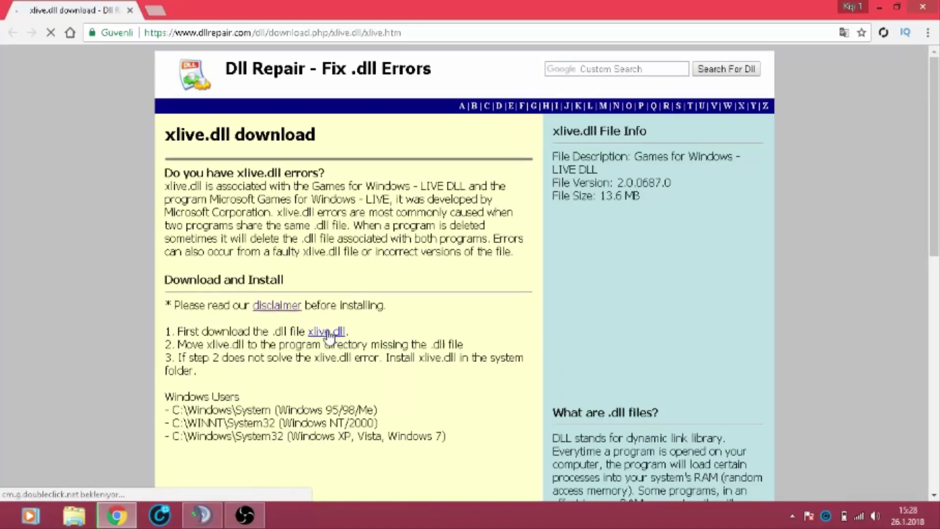
pyautogui.click(323, 336)
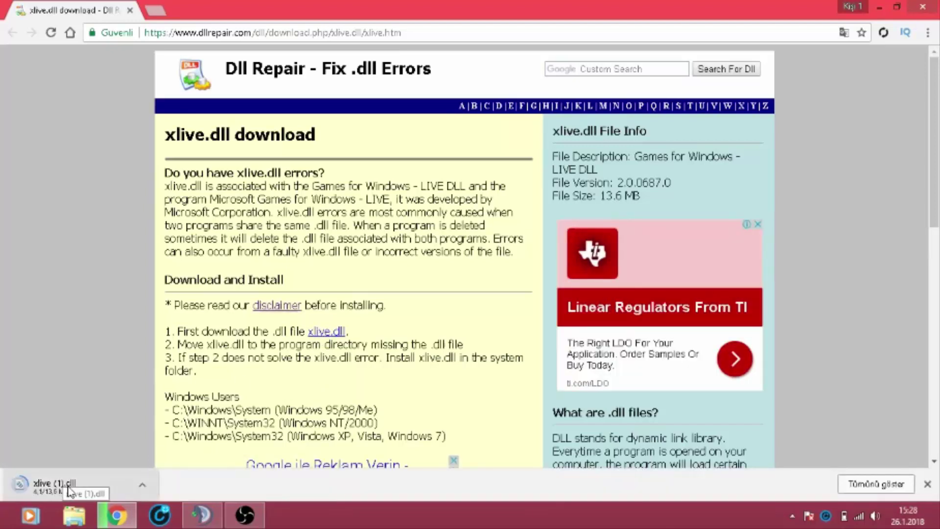
# Show the desktop and open the Grand Theft Auto IV folder under Rockstar Games in Program Dosyaları (x86) on drive C:.
pyautogui.press('super+d')
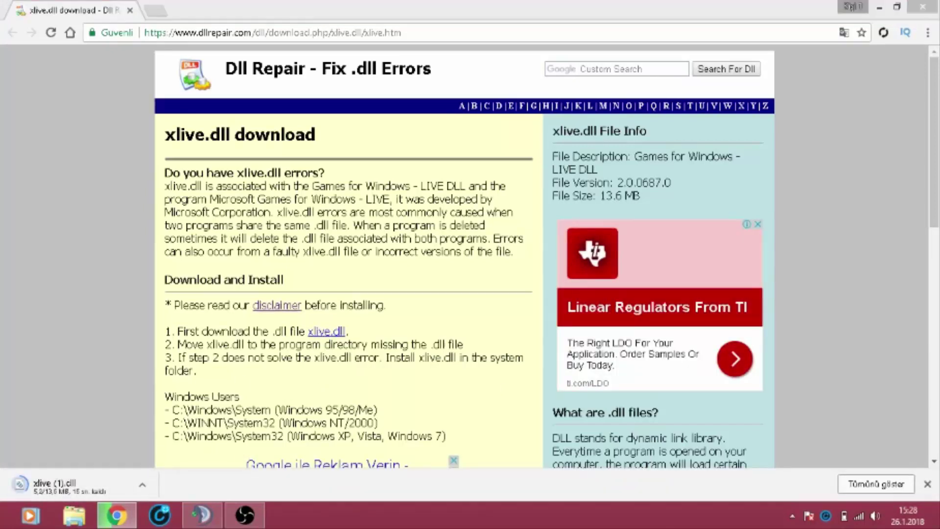
pyautogui.doubleClick(26, 71)
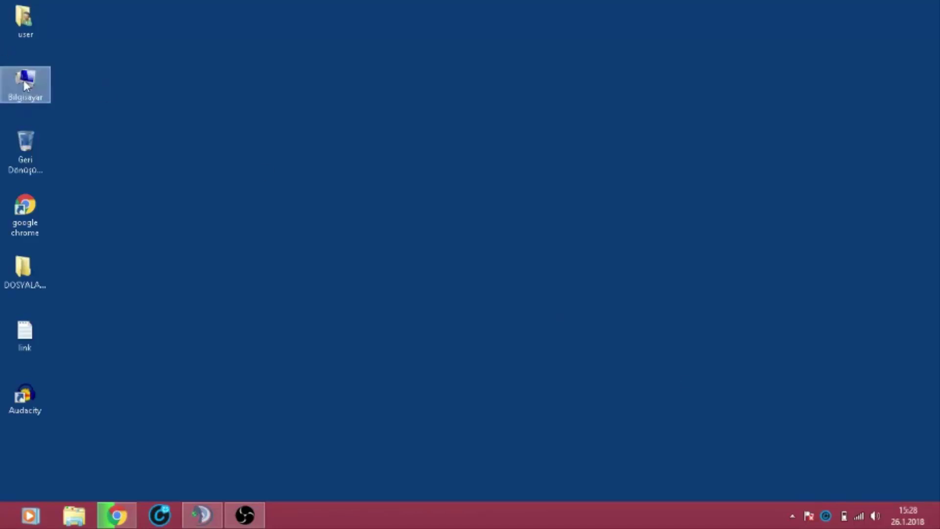
pyautogui.doubleClick(282, 210)
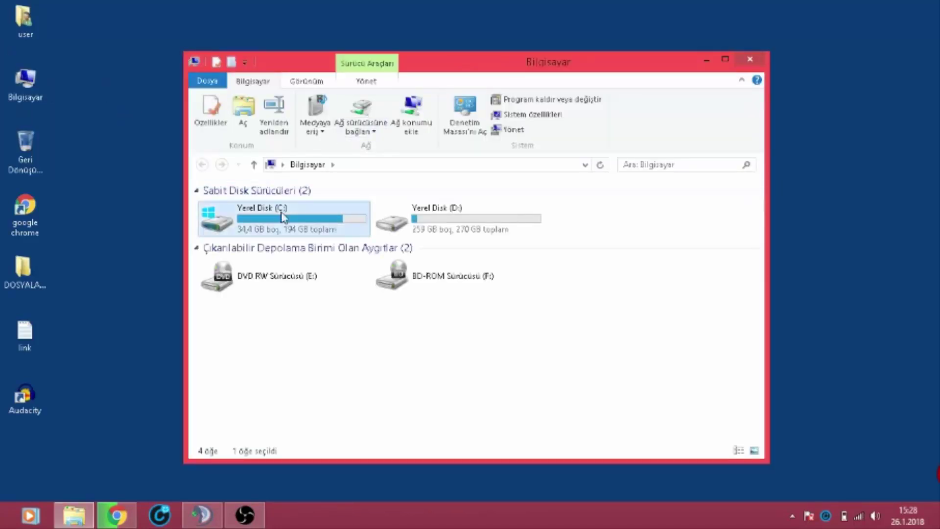
pyautogui.doubleClick(295, 323)
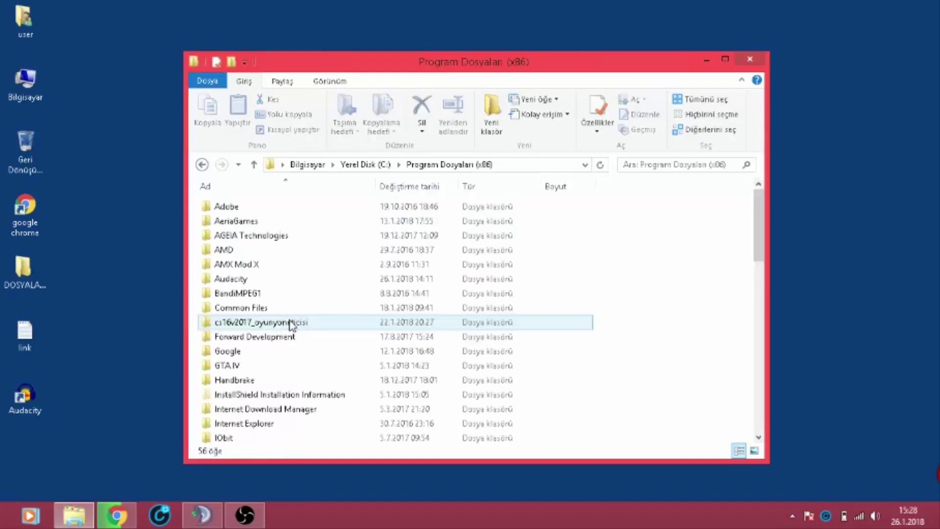
pyautogui.scroll(-7, 313, 343)
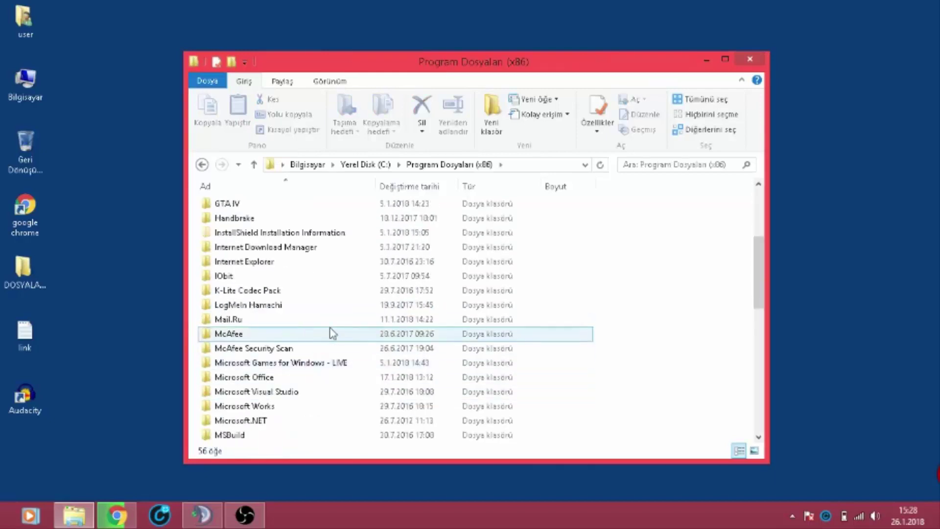
pyautogui.scroll(-1, 293, 316)
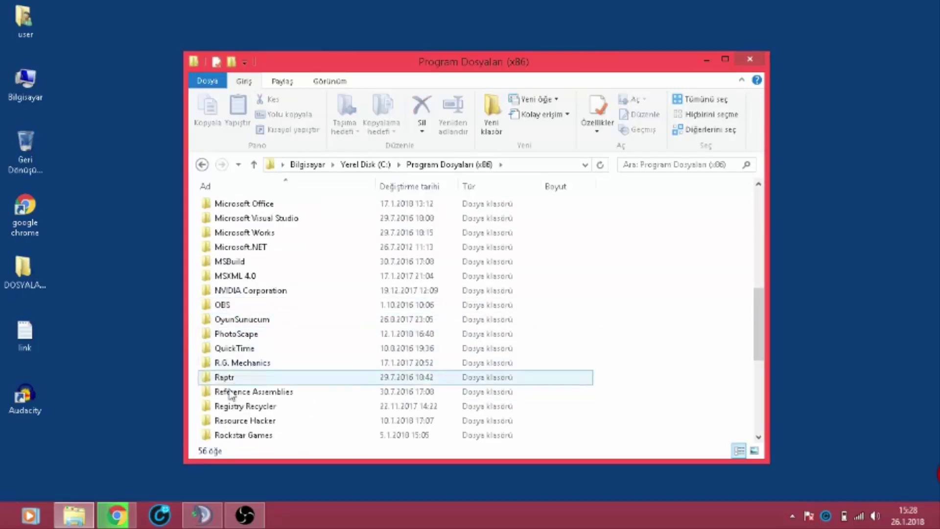
pyautogui.doubleClick(262, 437)
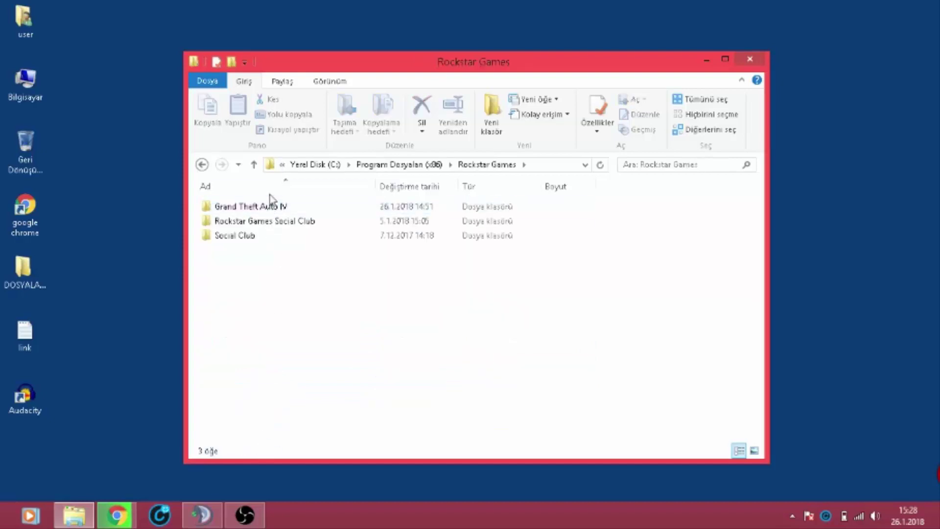
pyautogui.doubleClick(279, 206)
# Keep the downloaded xlive (1).dll in Chrome, try copying it into the Grand Theft Auto IV folder, and dismiss the permission request.
pyautogui.click(116, 515)
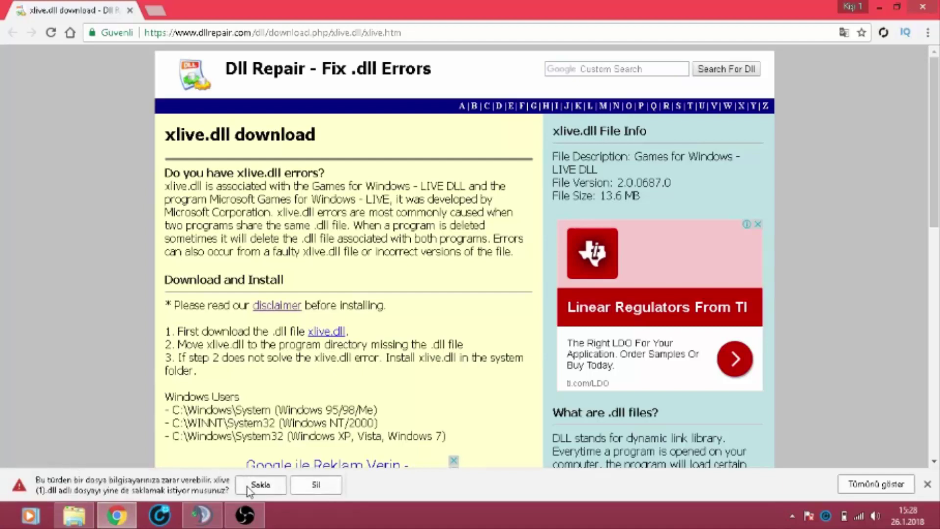
pyautogui.click(260, 484)
pyautogui.moveTo(54, 486); pyautogui.dragTo(635, 329)
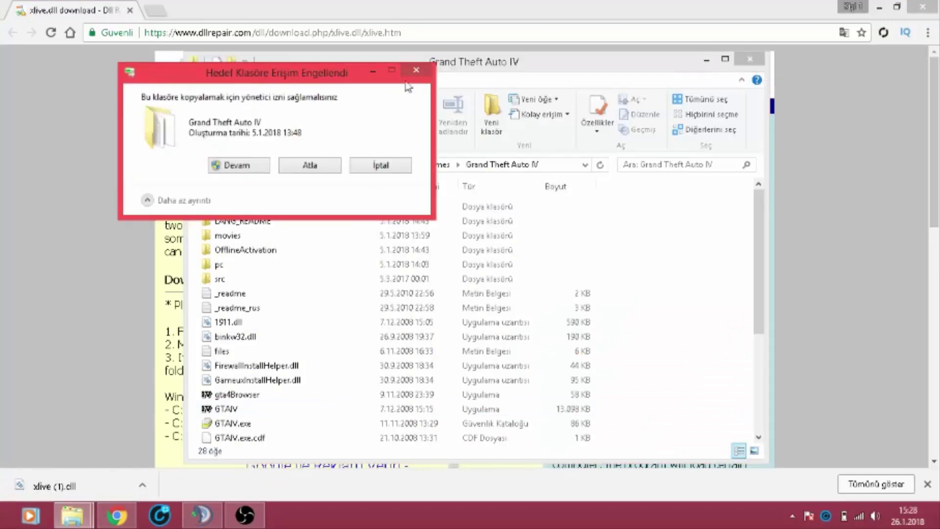
pyautogui.click(416, 70)
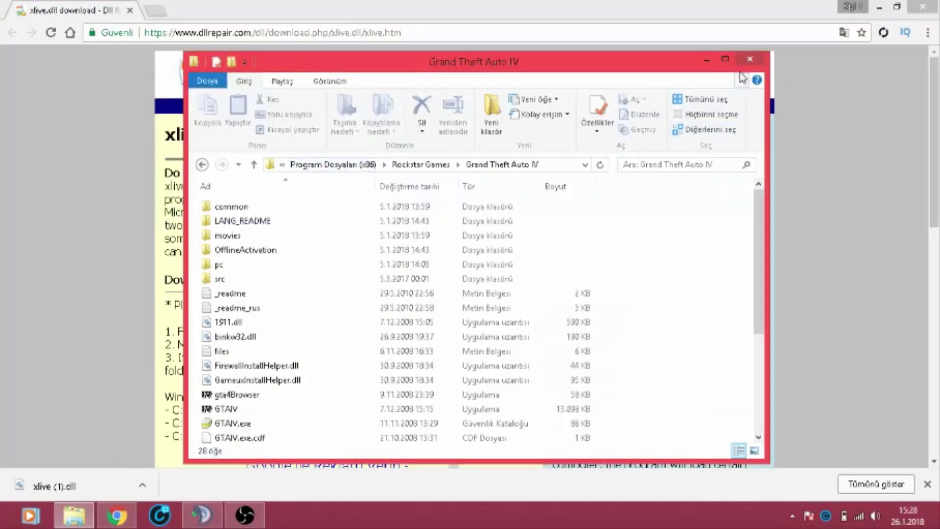
# Copy the download address from the link text file on the desktop and close the file.
pyautogui.click(937, 514)
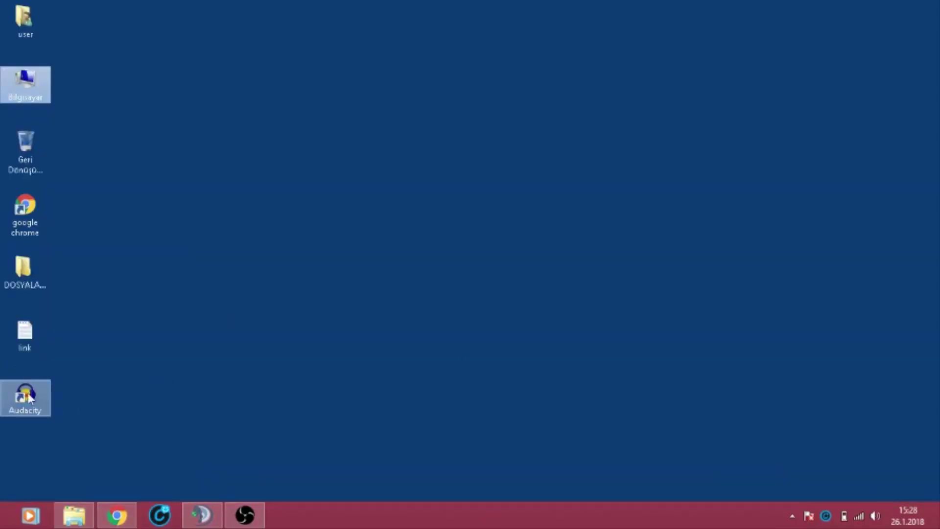
pyautogui.doubleClick(29, 332)
pyautogui.moveTo(311, 73); pyautogui.dragTo(156, 80)
pyautogui.hotkey('ctrl', 'c')
pyautogui.click(701, 38)
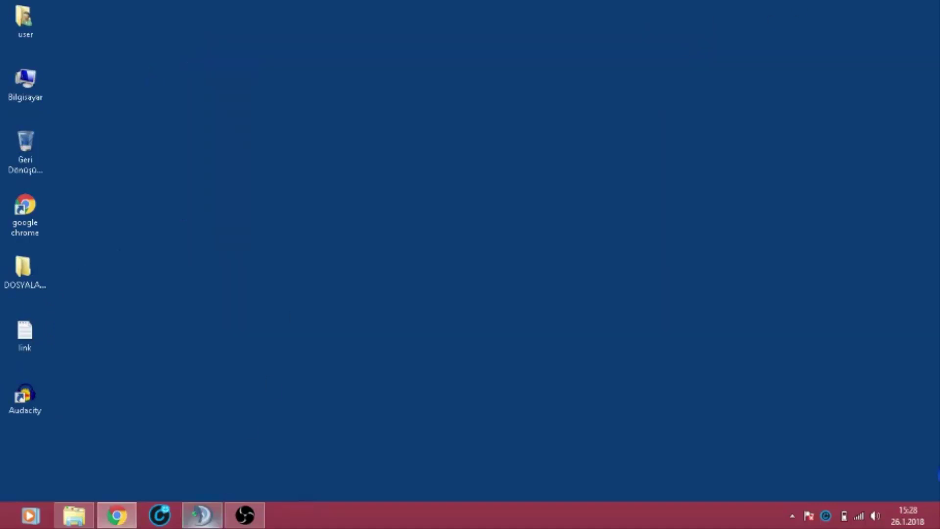
# Load the copied address link.tl/1jOce in Chrome, cancel the download prompt, close the advert page, and skip the advert.
pyautogui.click(121, 522)
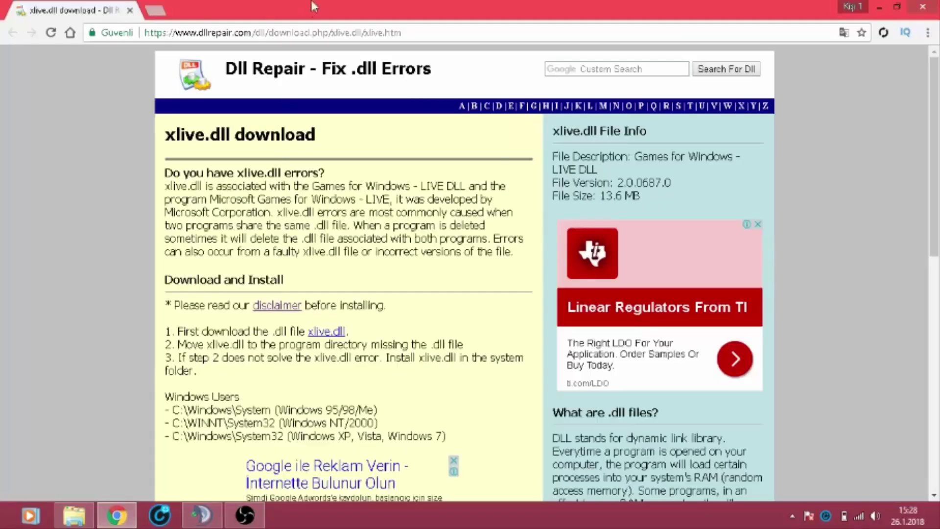
pyautogui.click(327, 31)
pyautogui.hotkey('ctrl', 'v')
pyautogui.press('Return')
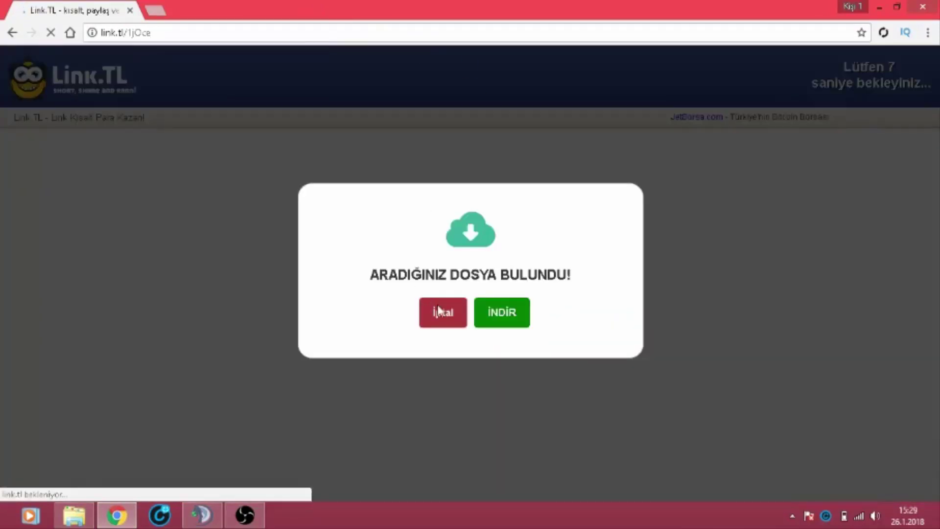
pyautogui.click(439, 312)
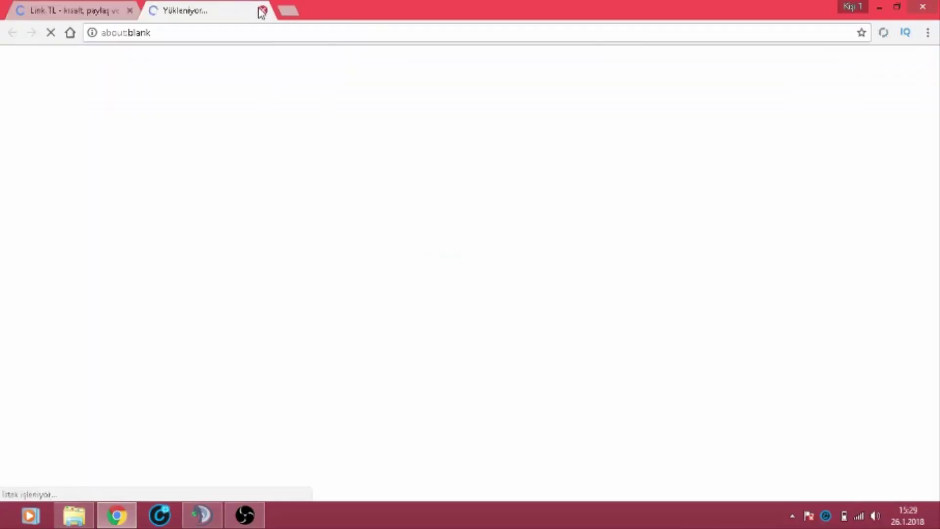
pyautogui.click(264, 10)
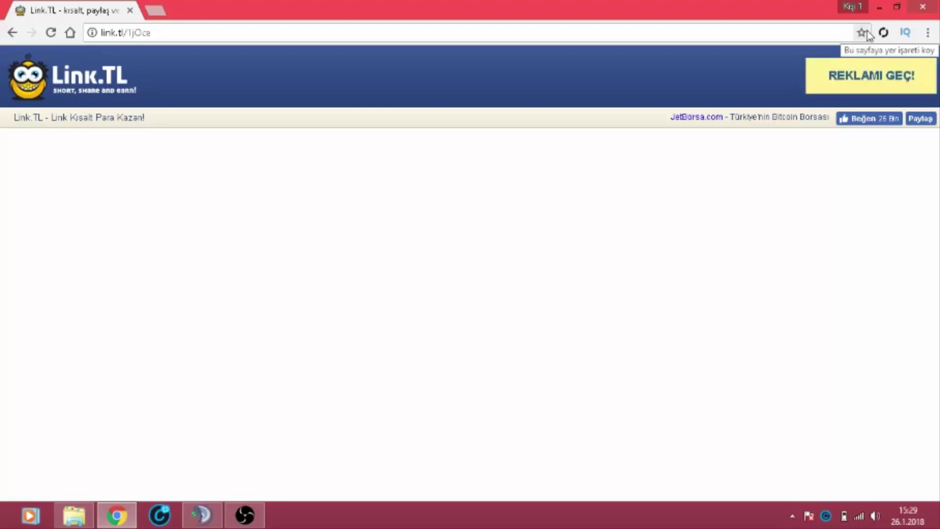
pyautogui.click(847, 84)
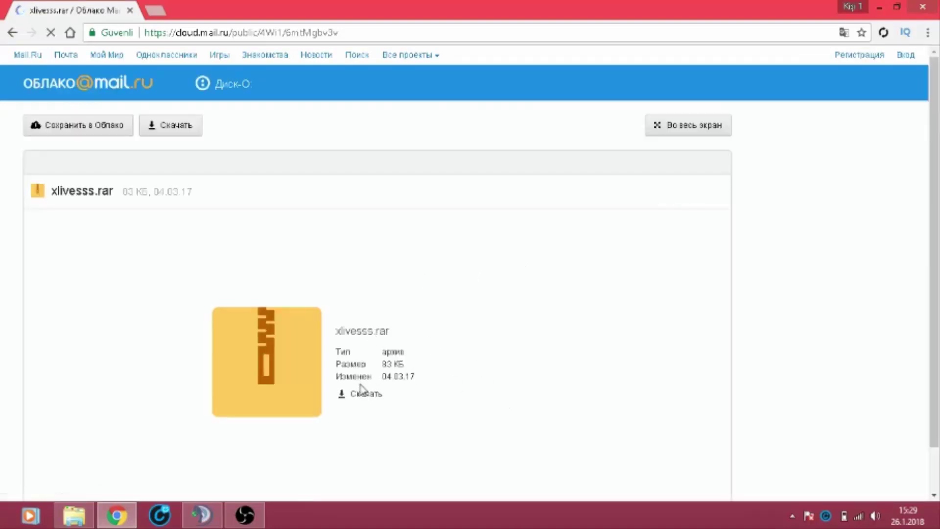
# Download xlivesss.rar from the Mail.ru cloud page, confirming that the file is wanted.
pyautogui.click(345, 394)
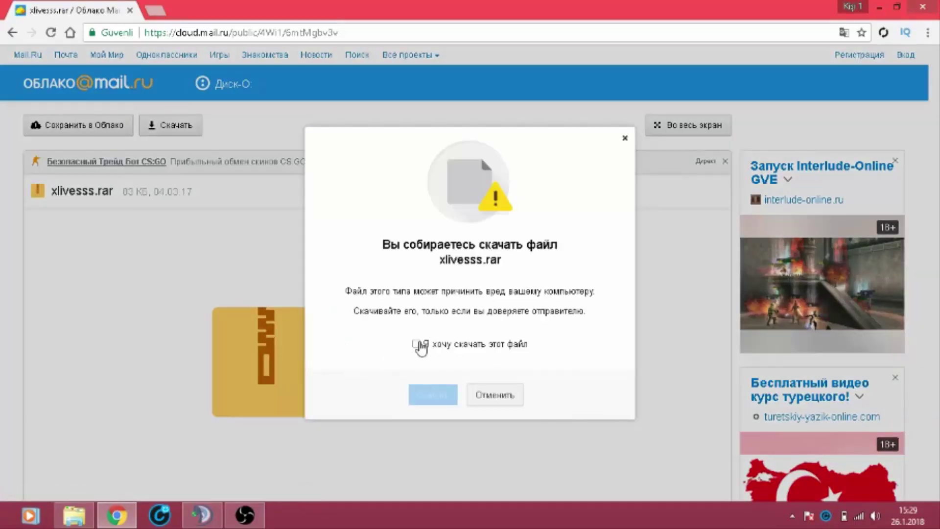
pyautogui.click(419, 344)
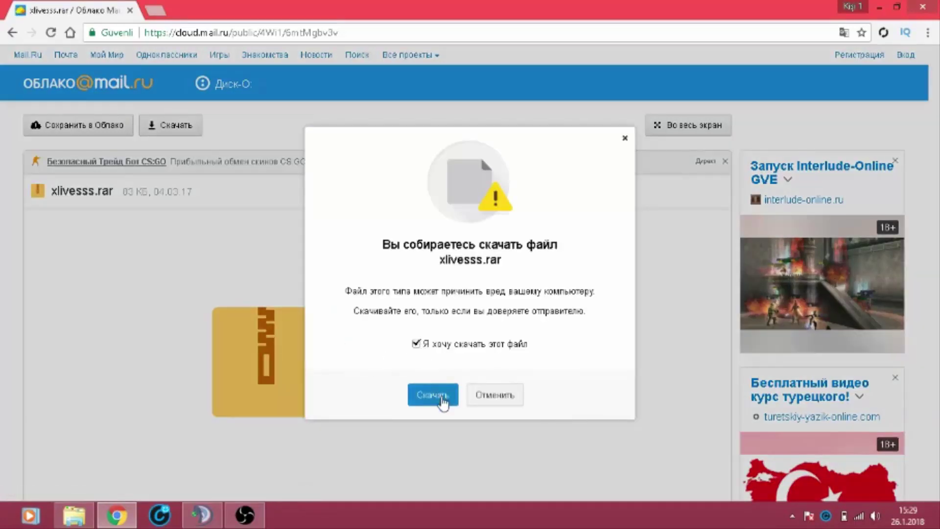
pyautogui.click(431, 395)
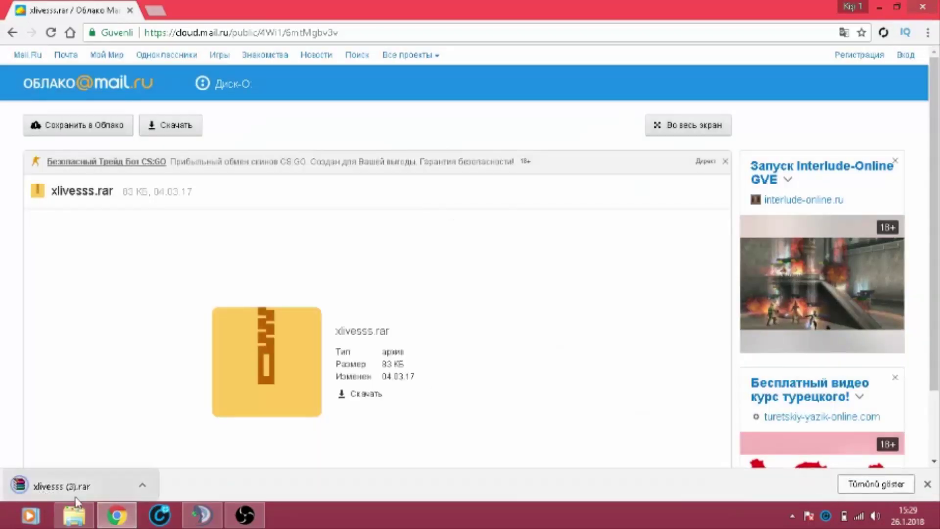
# Open the downloaded xlivesss (3).rar in WinRAR and enter its xlivesss folder.
pyautogui.click(82, 494)
pyautogui.click(526, 273)
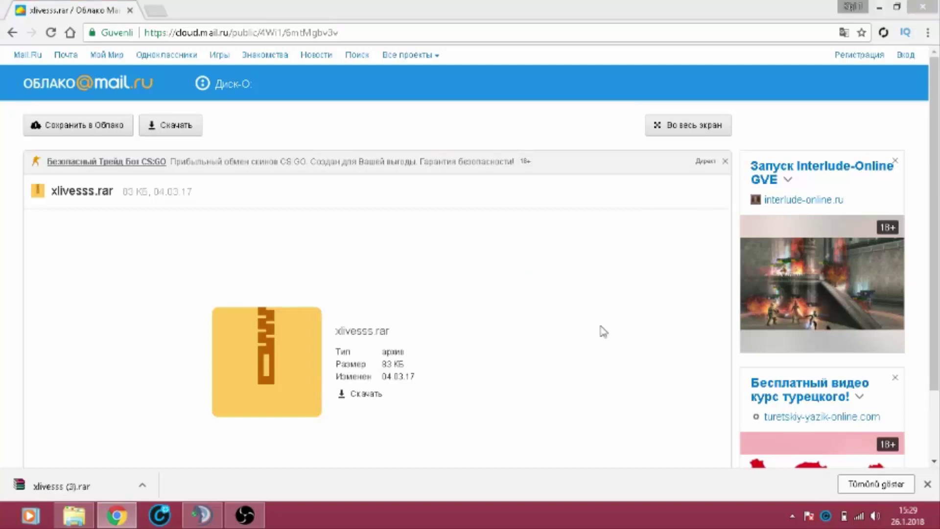
pyautogui.click(502, 178)
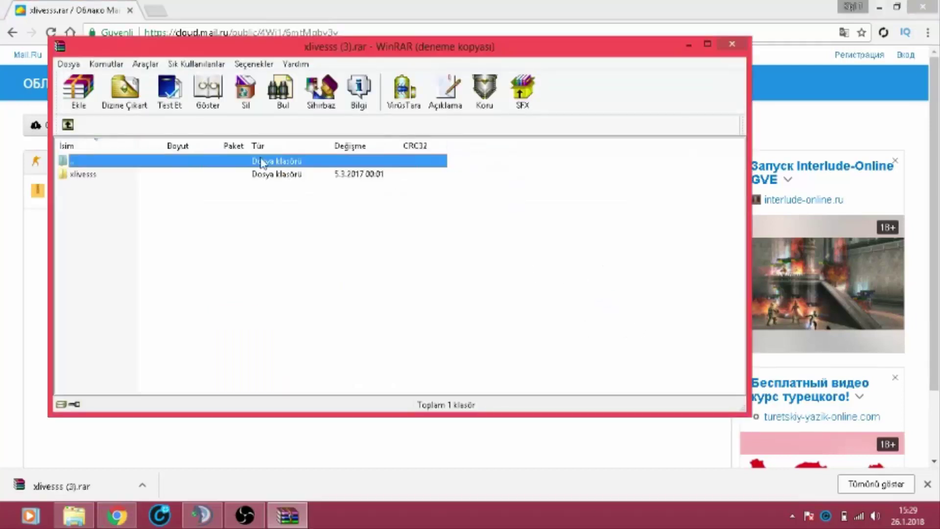
pyautogui.click(263, 175)
pyautogui.doubleClick(259, 176)
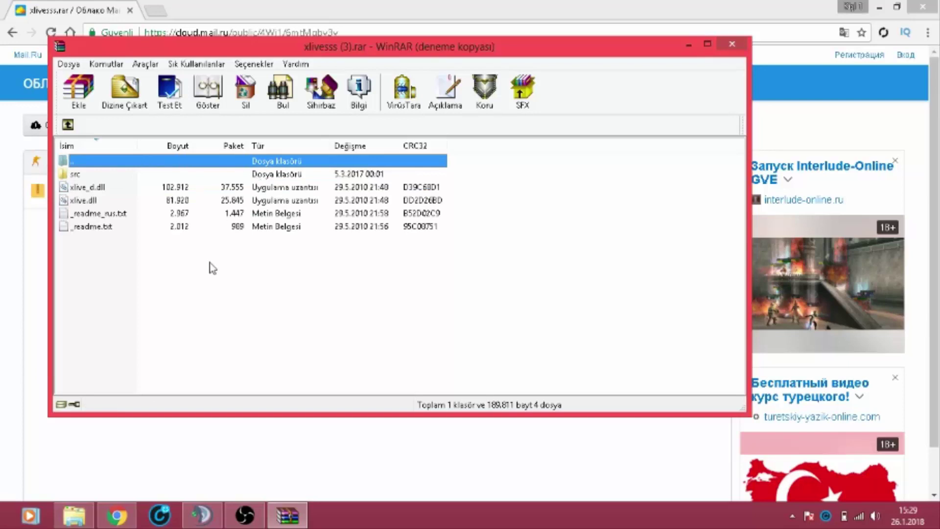
# Move xlive_d.dll, xlive.dll, _readme_rus.txt and _readme.txt from the archive into the Grand Theft Auto IV folder, replacing the existing files.
pyautogui.moveTo(209, 261); pyautogui.dragTo(95, 193)
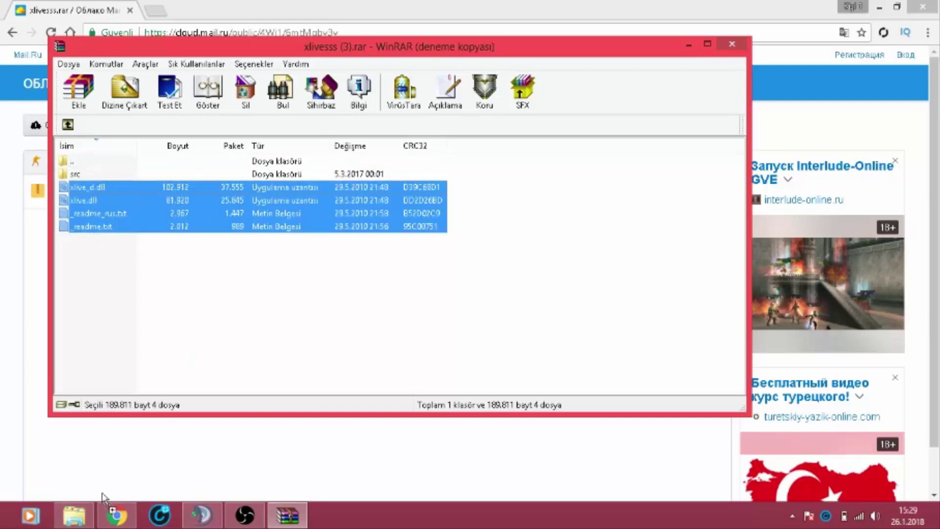
pyautogui.scroll(-1, 101, 497)
pyautogui.moveTo(100, 498); pyautogui.dragTo(672, 310)
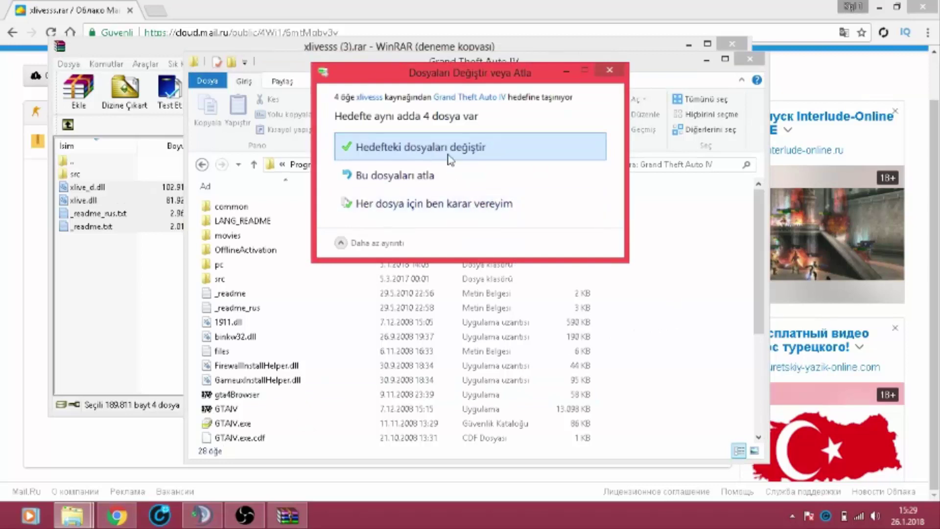
pyautogui.click(450, 160)
pyautogui.click(444, 191)
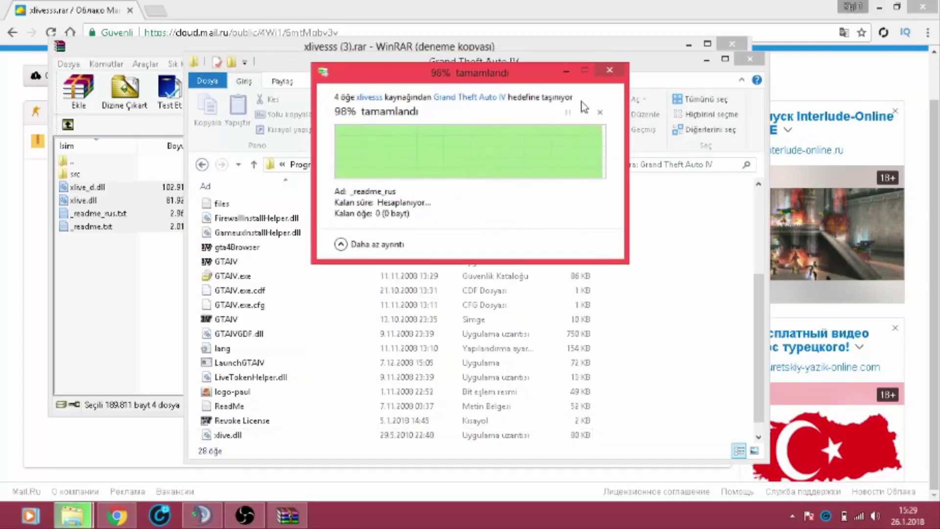
# Close the Grand Theft Auto IV folder, the WinRAR archive and Chrome.
pyautogui.click(749, 59)
pyautogui.click(732, 44)
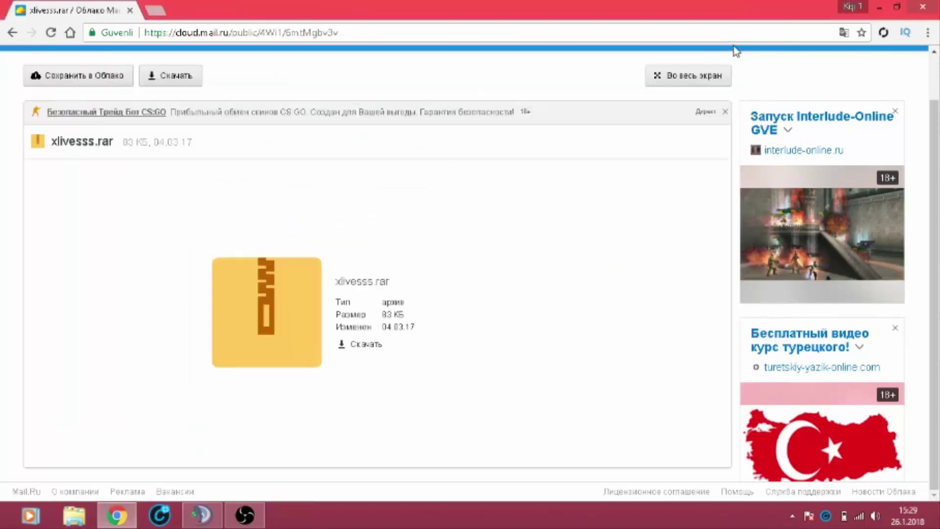
pyautogui.click(897, 7)
pyautogui.click(692, 8)
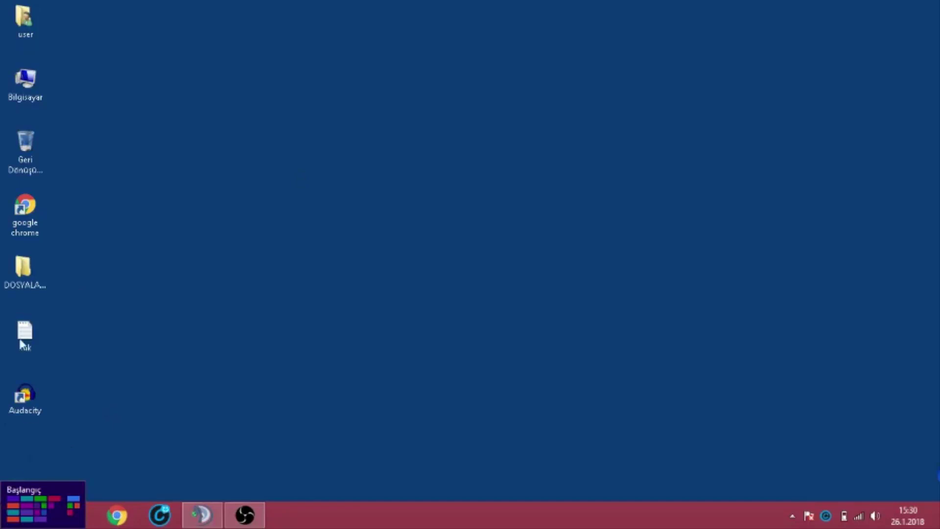
# Open the OYUNLAR folder inside DOSYALARIM and launch the Rockstar Games Social Club shortcut.
pyautogui.click(22, 274)
pyautogui.doubleClick(22, 274)
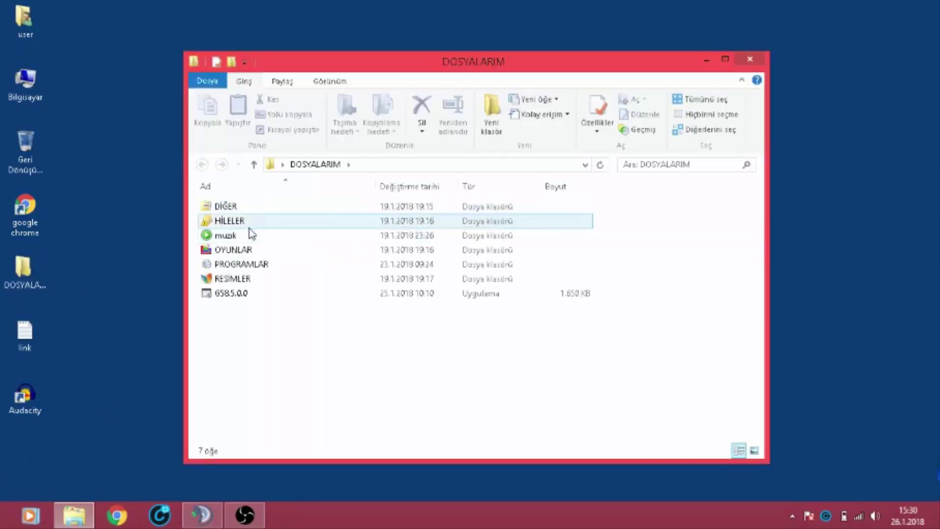
pyautogui.doubleClick(258, 251)
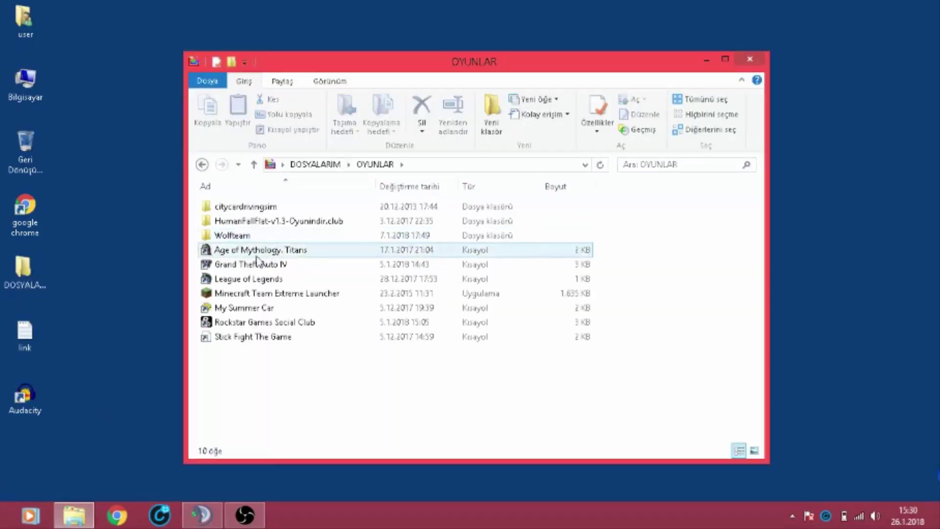
pyautogui.doubleClick(277, 323)
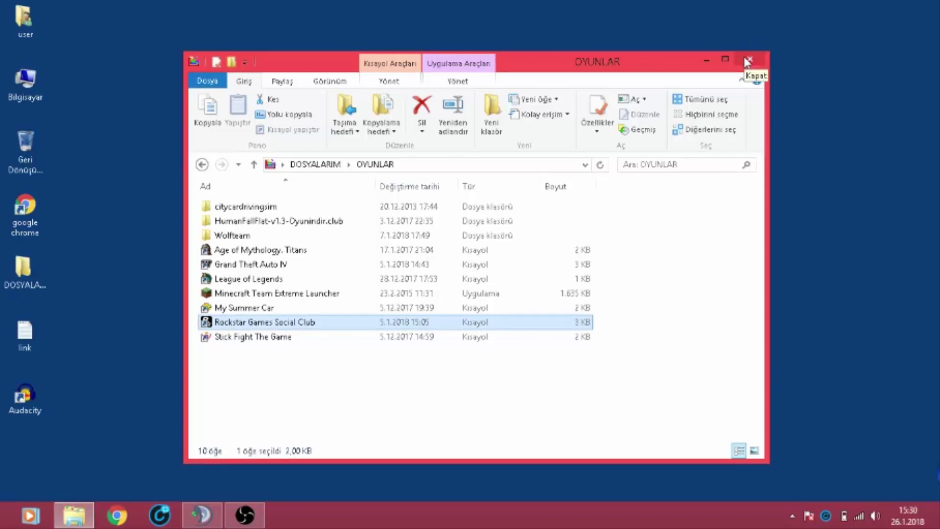
pyautogui.moveTo(681, 57); pyautogui.dragTo(550, 38)
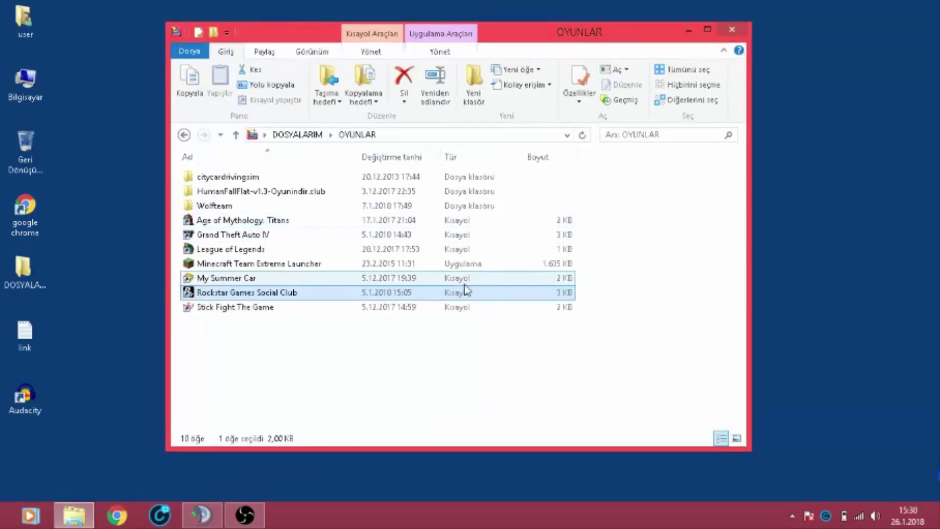
pyautogui.doubleClick(438, 292)
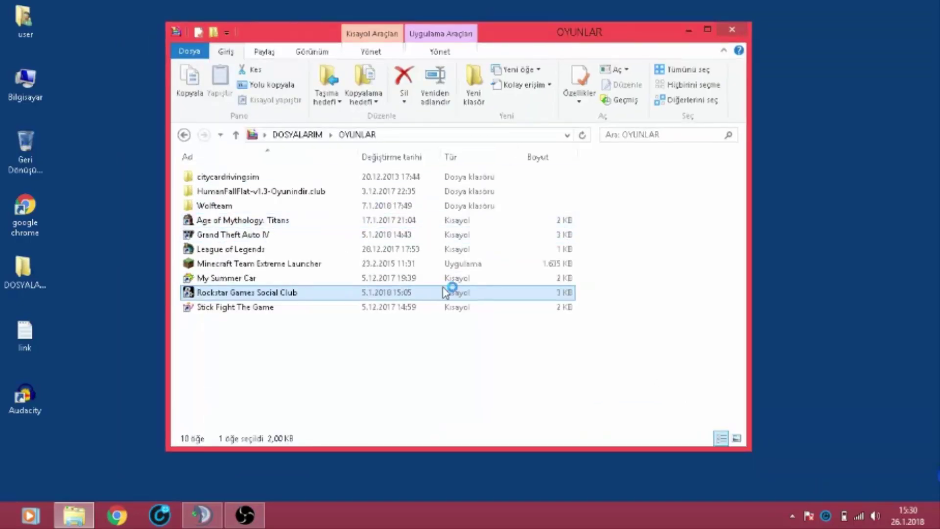
# Look through the open windows for the Social Club launcher and close the OYUNLAR folder.
pyautogui.hotkey('alt', 'Tab')
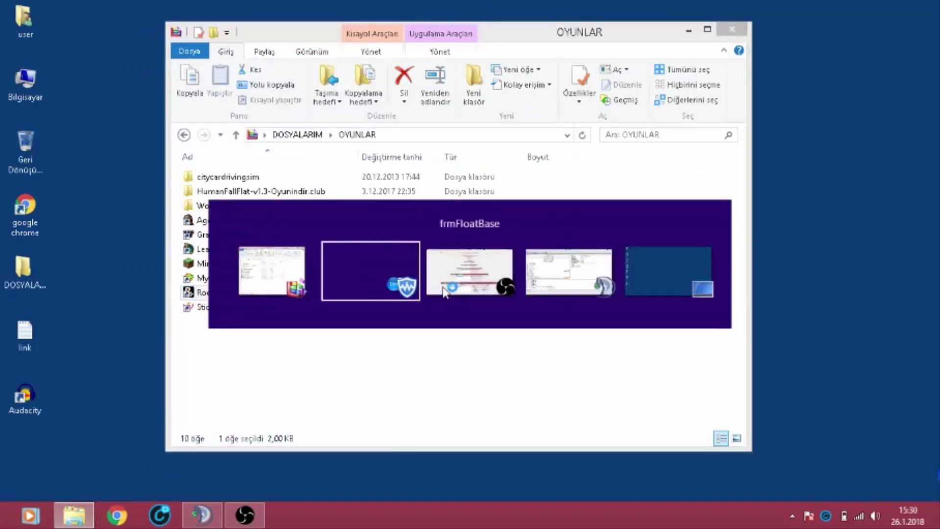
pyautogui.hotkey('alt', 'Tab')
pyautogui.hotkey('alt', 'Tab')
pyautogui.press('Escape')
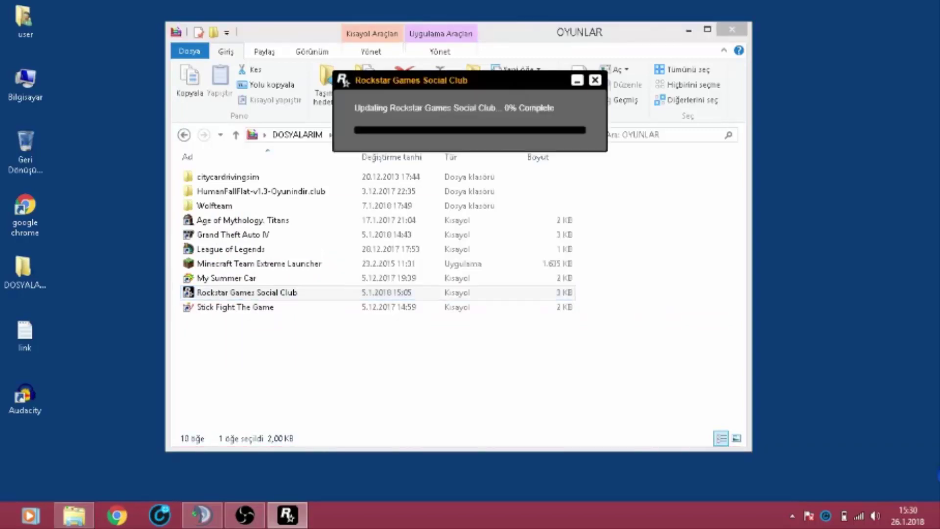
pyautogui.click(731, 29)
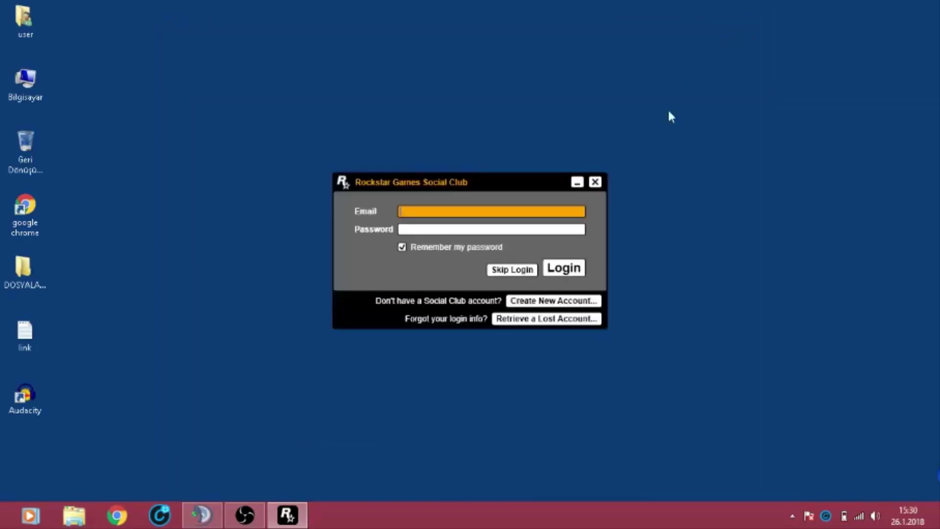
# Skip the Social Club login and start playing Grand Theft Auto IV, accepting the not-logged-in notice.
pyautogui.click(512, 277)
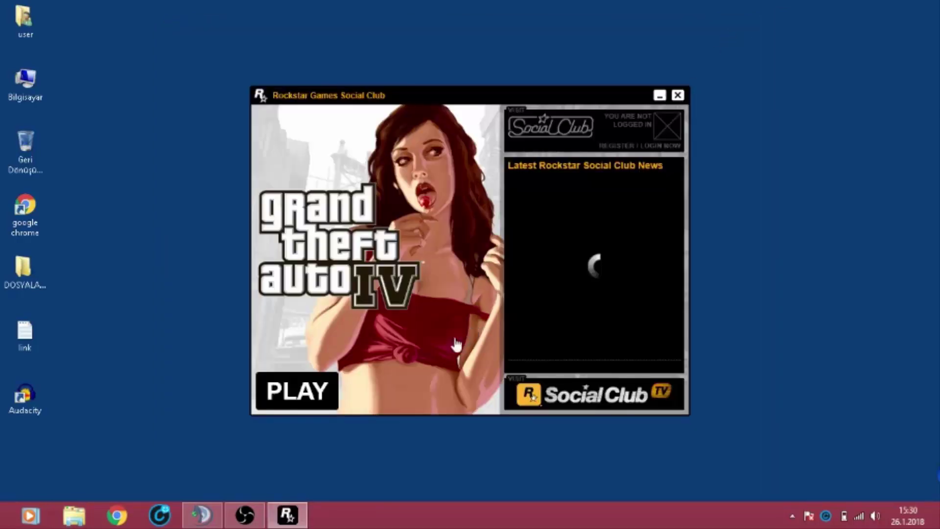
pyautogui.moveTo(247, 524)
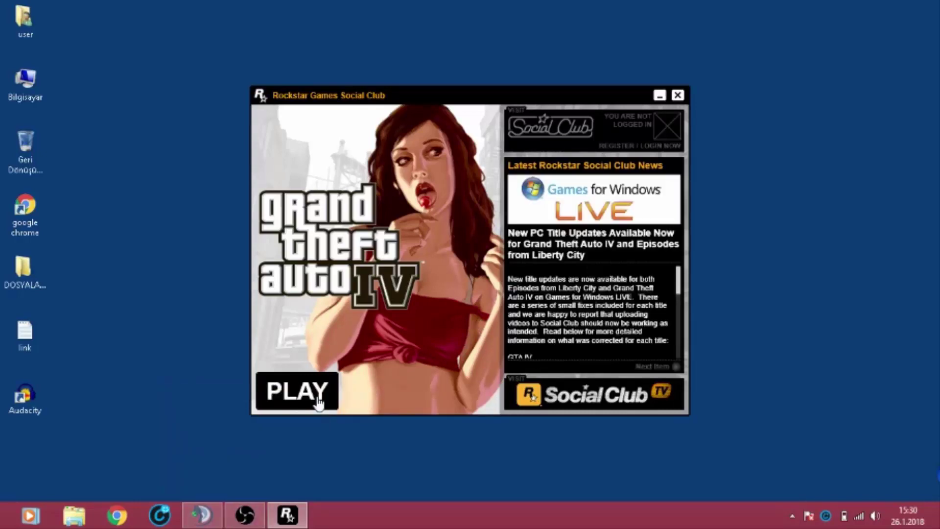
pyautogui.click(312, 395)
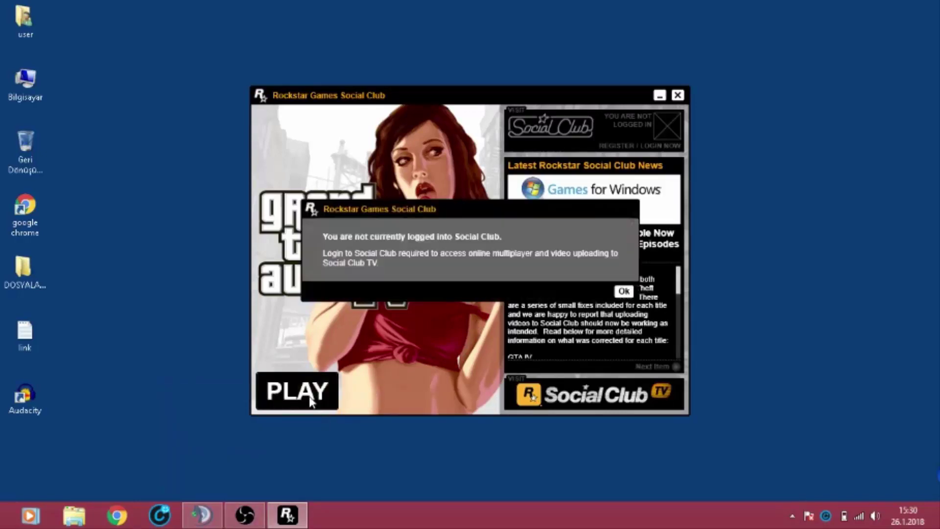
pyautogui.click(622, 291)
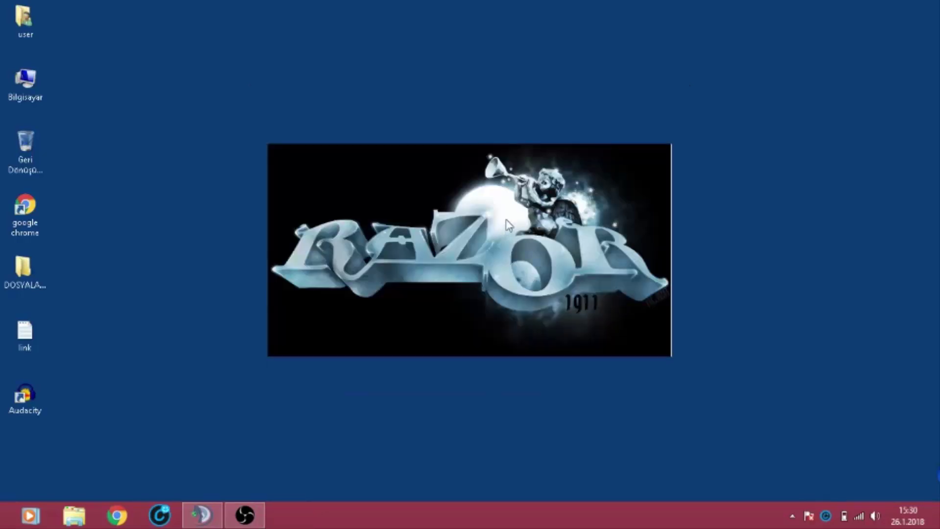